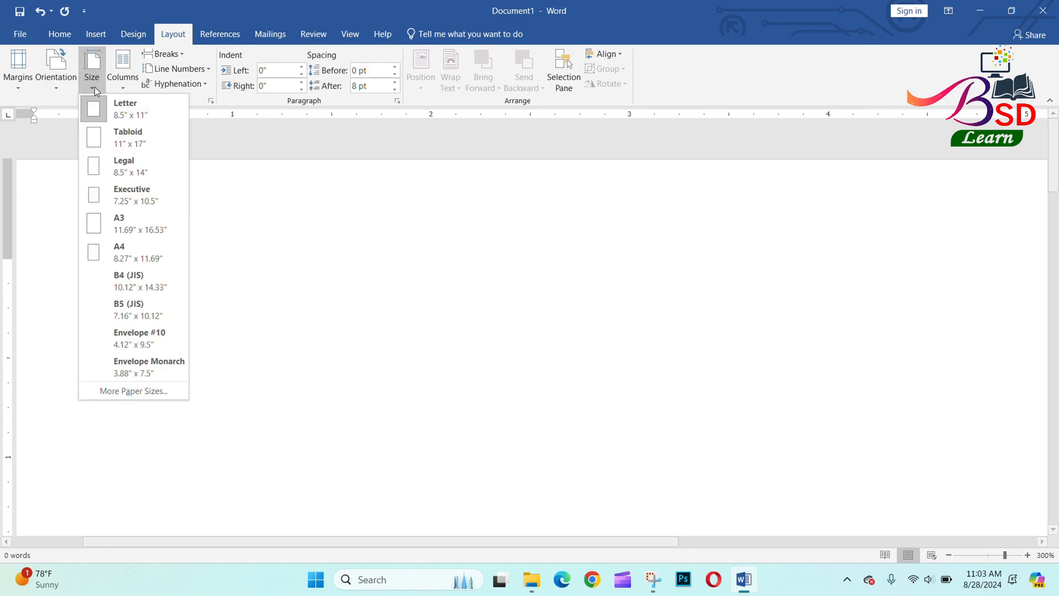
Open Page Setup on the Paper tab through Size > More Paper Sizes.
left_click(131, 392)
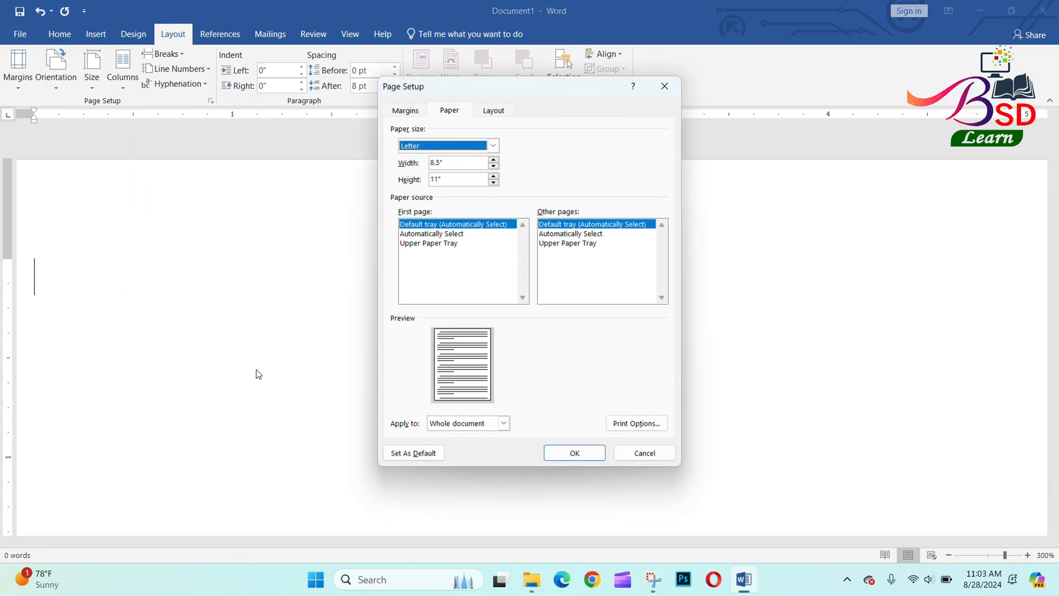
Size the page to 3.275" wide by 2.125" high and set top, left, bottom and right margins to 0.
double_click(436, 161)
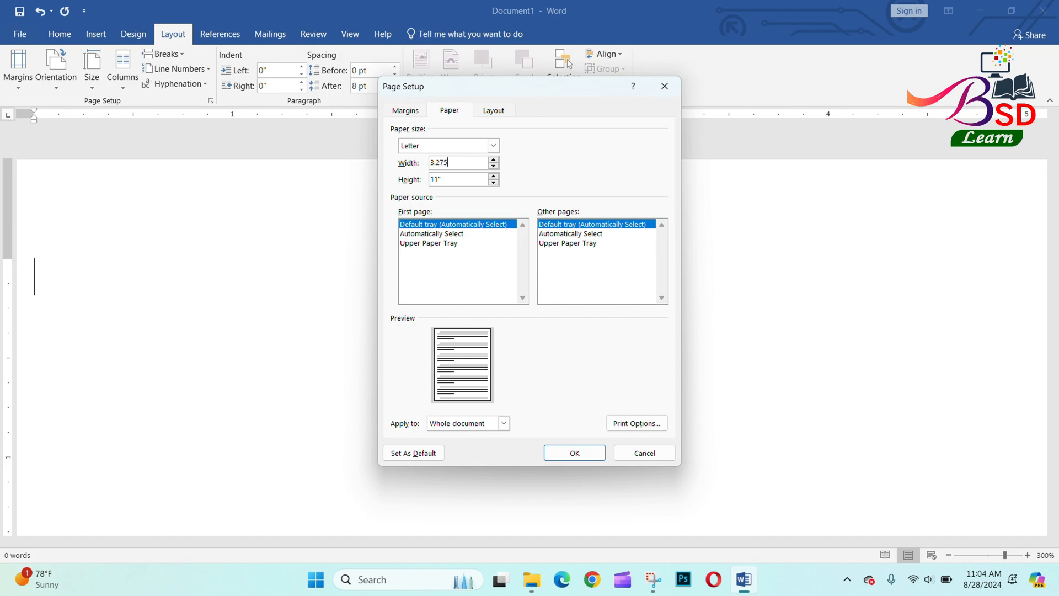
key("Tab")
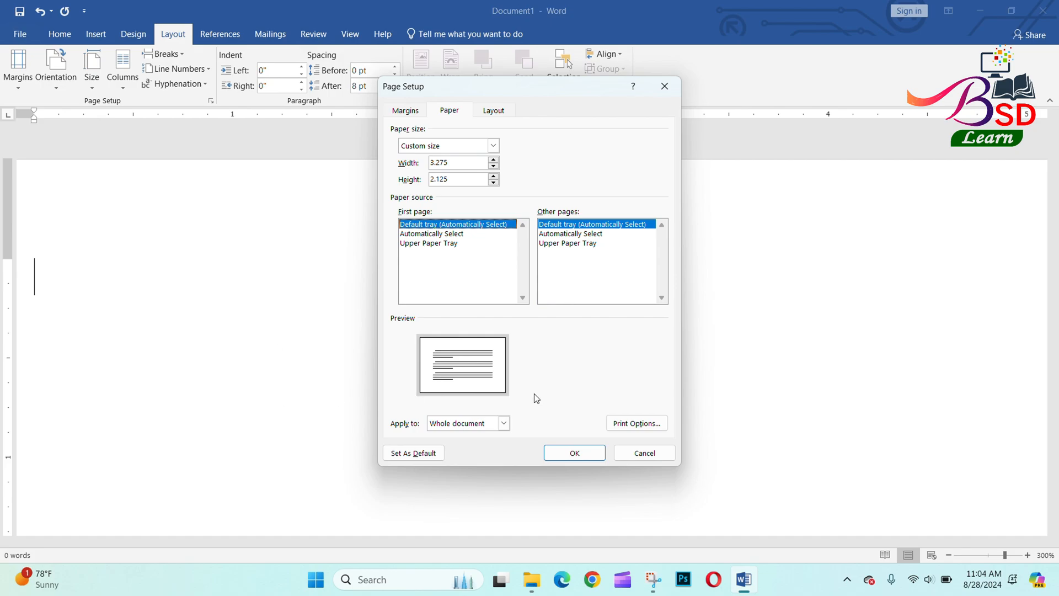
left_click(401, 112)
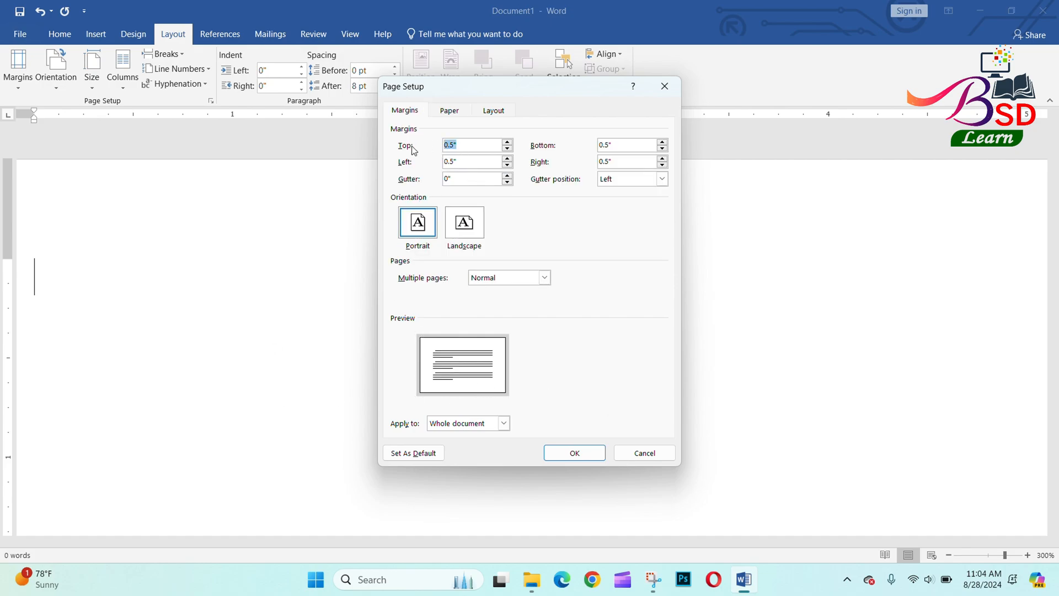
type("0")
key("Tab")
type("0")
left_click_drag(615, 147, 560, 150)
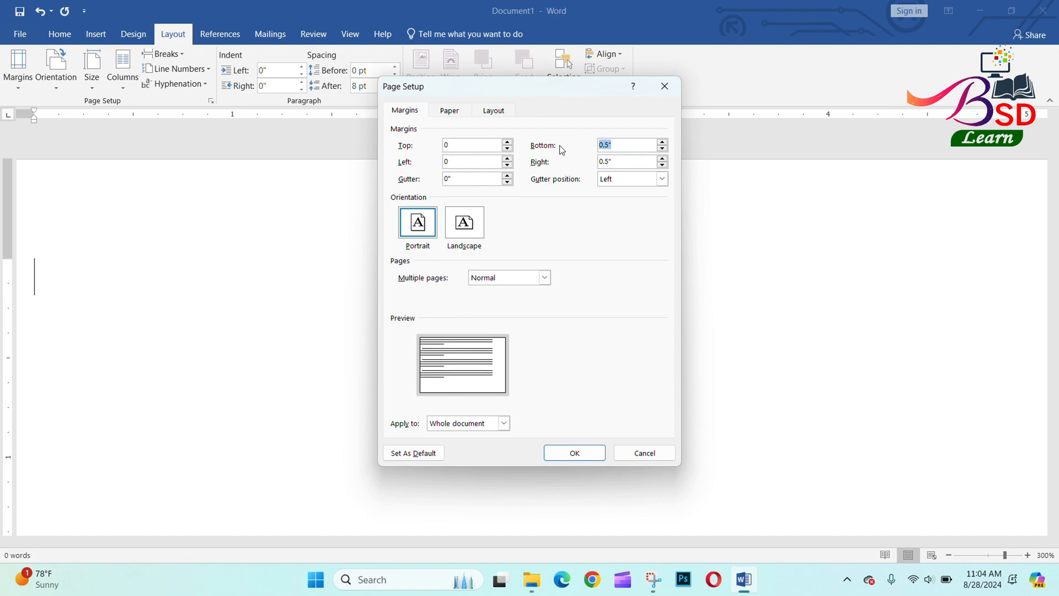
left_click_drag(621, 164, 600, 164)
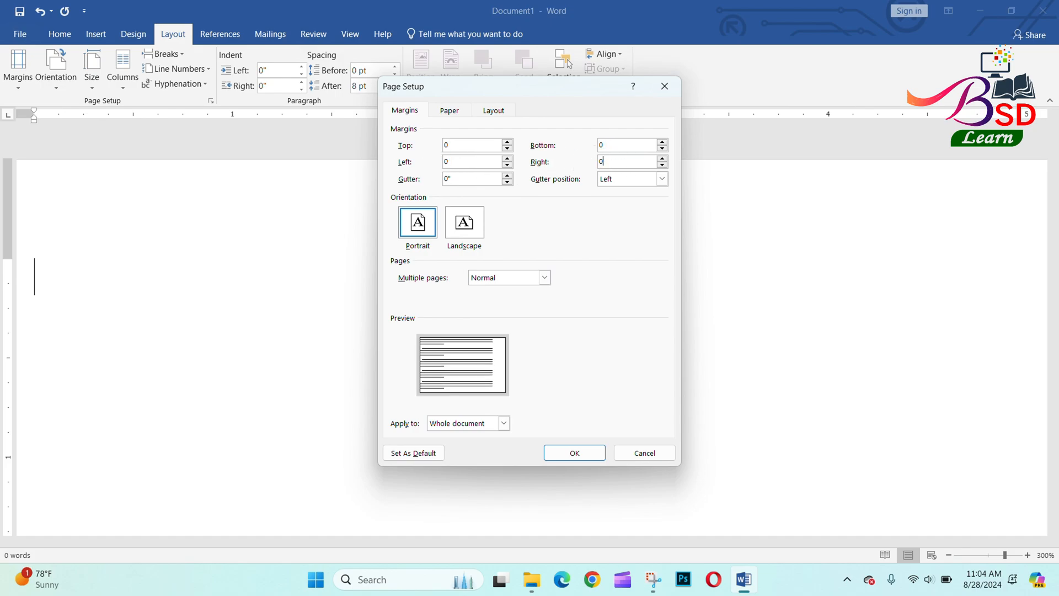
key("Tab")
left_click(573, 453)
Keep the zero margins and draw a Rectangle: Single Corner Rounded on the card.
left_click(560, 339)
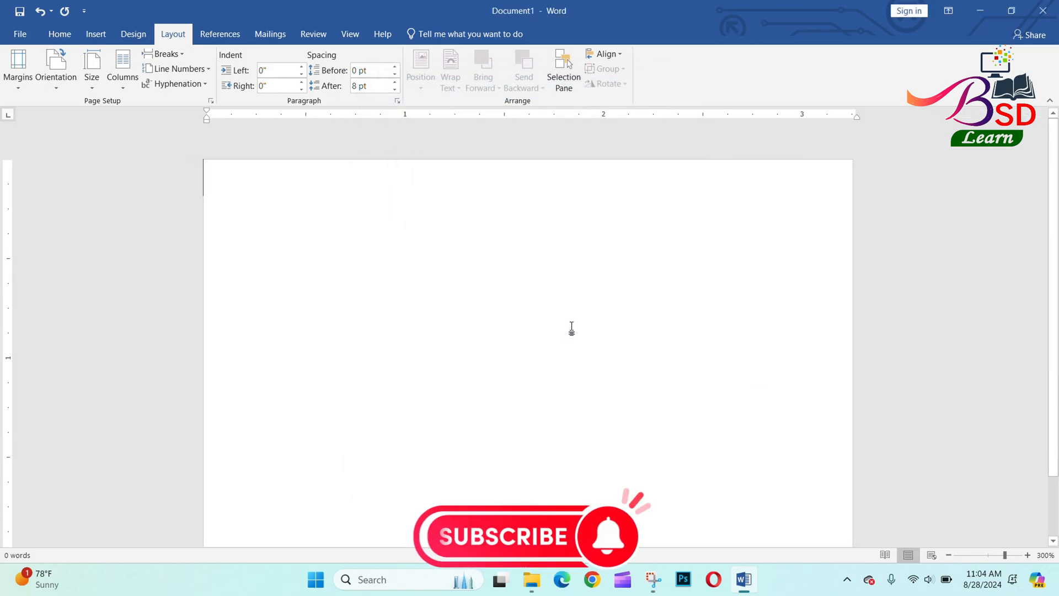
scroll(580, 282, "down", 3, "ctrl")
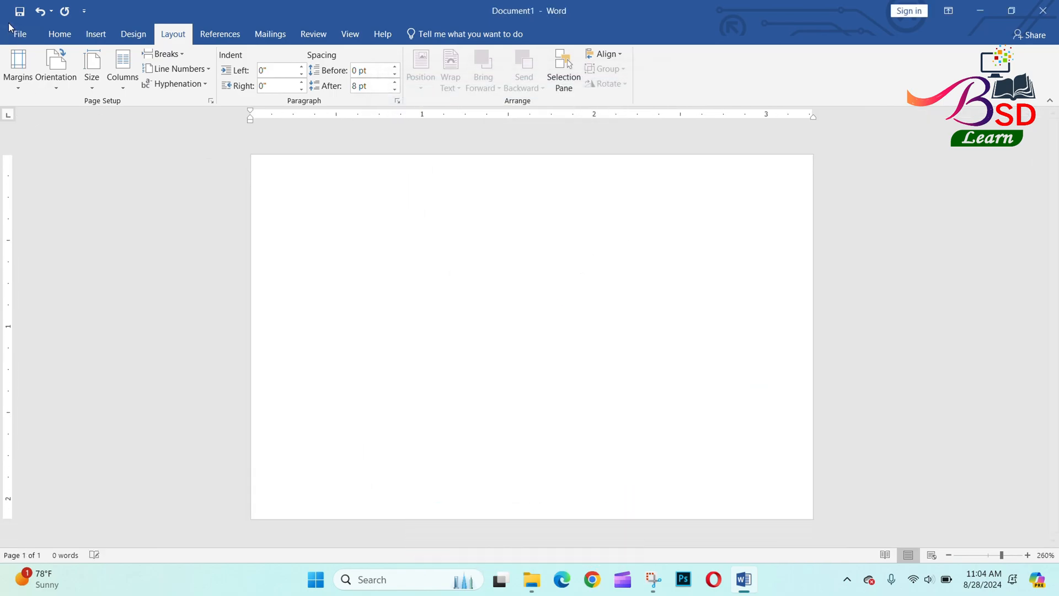
left_click(96, 34)
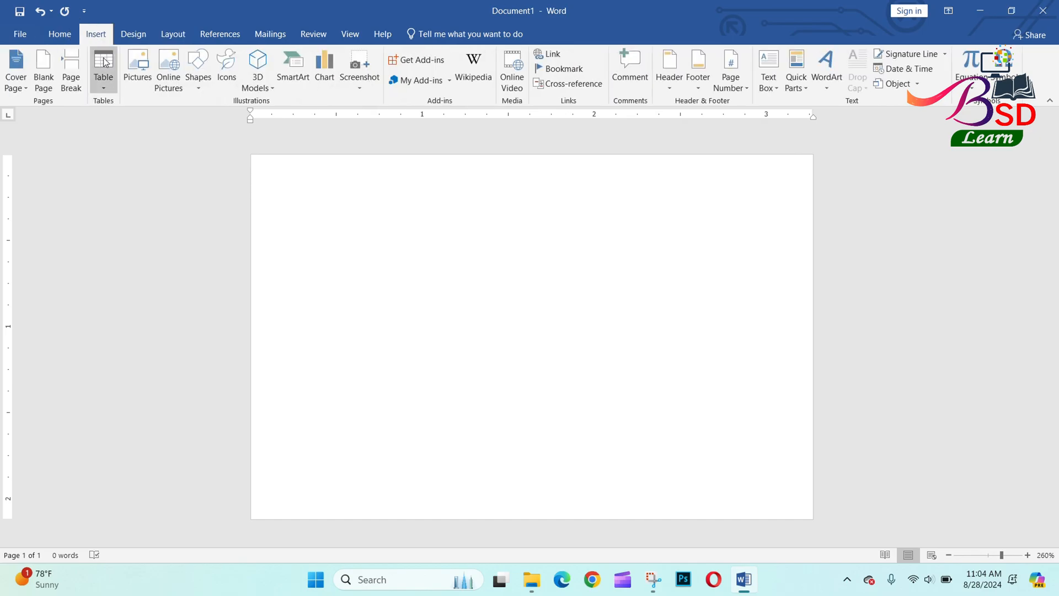
left_click(207, 76)
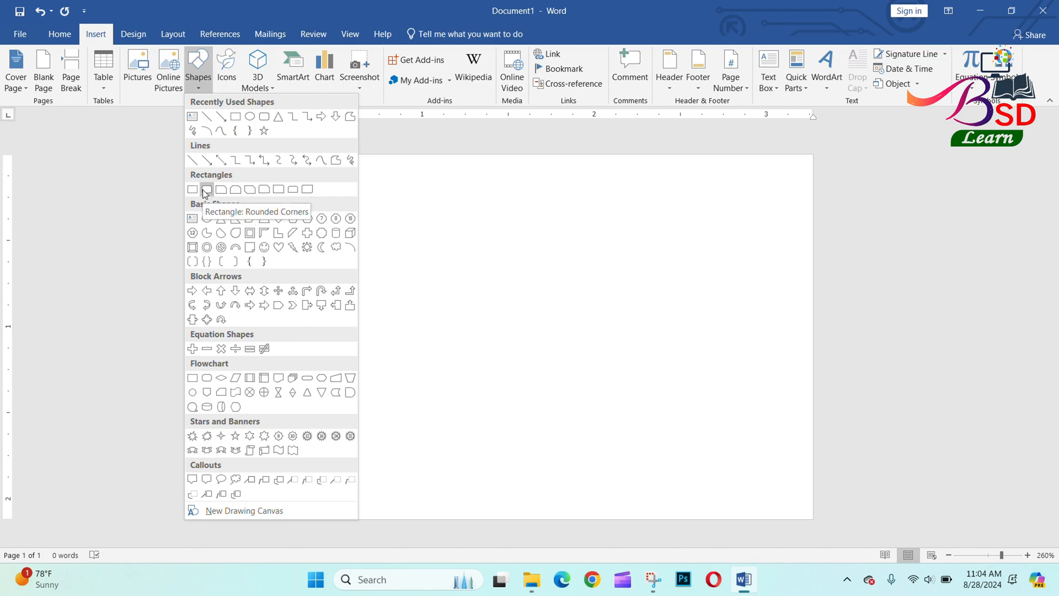
left_click(280, 193)
mouse_move(362, 225)
left_mouse_down()
mouse_move(513, 354)
mouse_move(582, 356)
left_mouse_up()
Enlarge the rounded corner and fit the shape to about 1.16" by 1.38" in the top-left corner.
left_click_drag(560, 226, 524, 234)
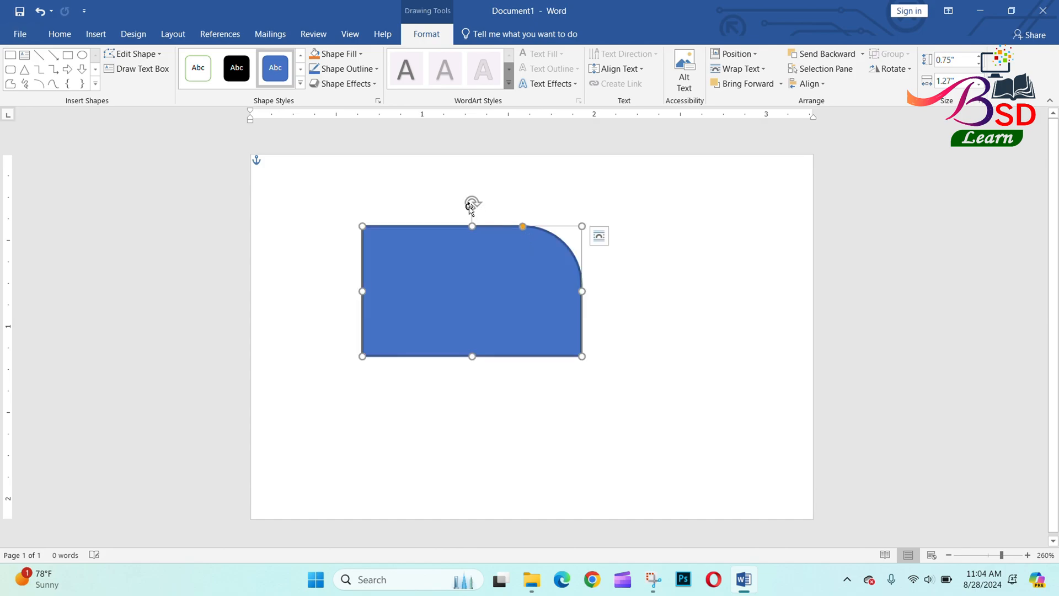
left_click_drag(472, 202, 326, 202)
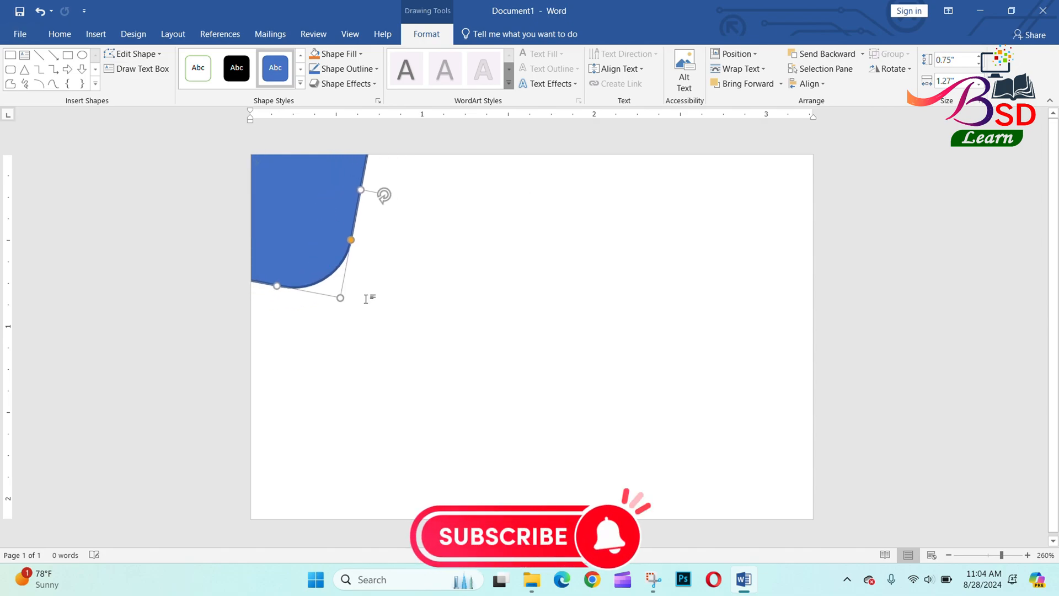
left_click_drag(341, 297, 425, 353)
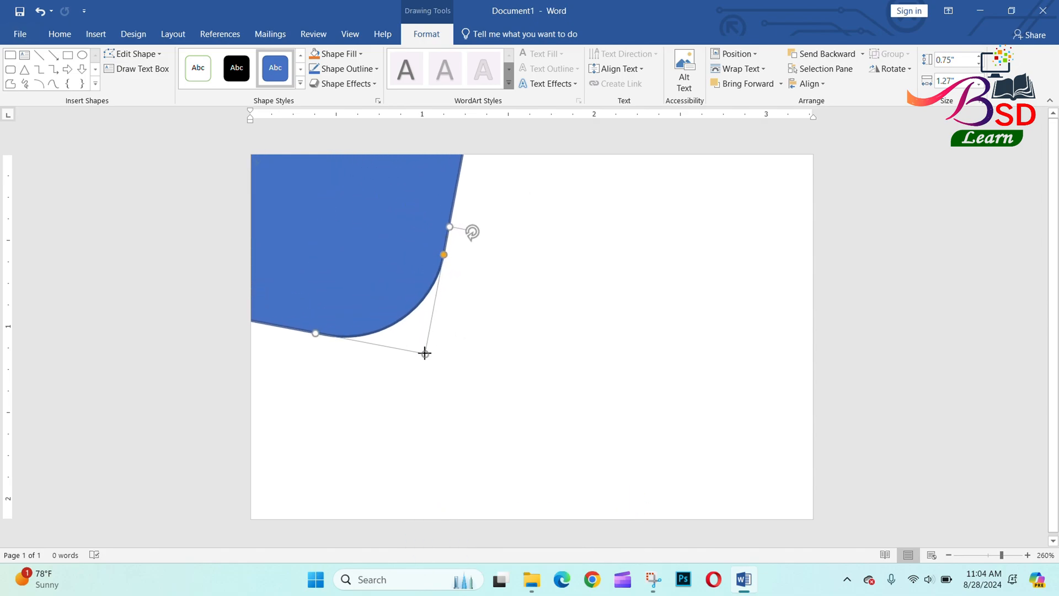
left_click_drag(444, 254, 397, 266)
mouse_move(461, 233)
left_mouse_down()
mouse_move(465, 213)
mouse_move(459, 224)
left_mouse_up()
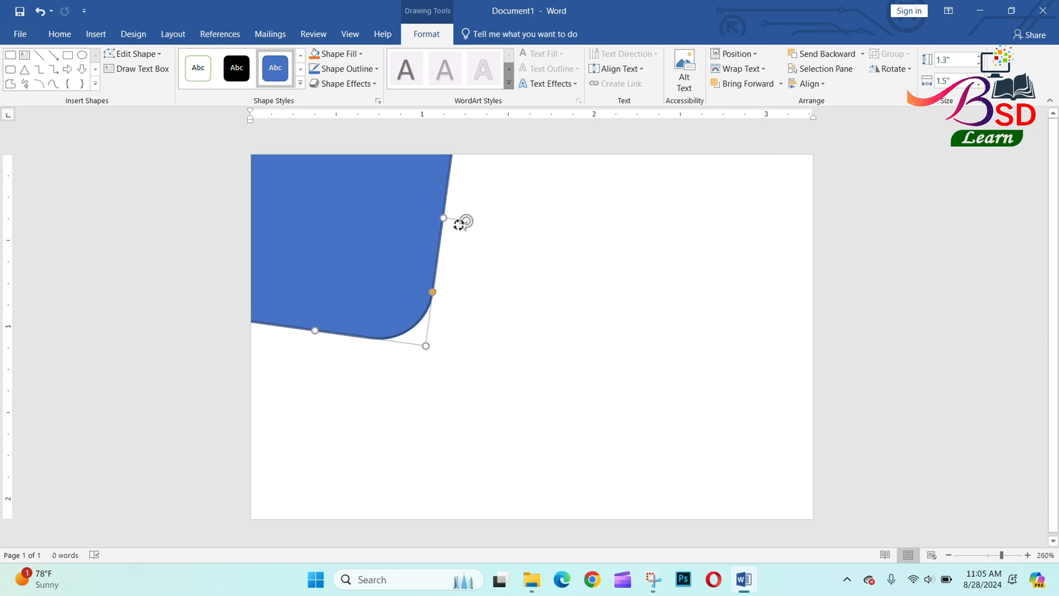
left_click_drag(394, 261, 375, 233)
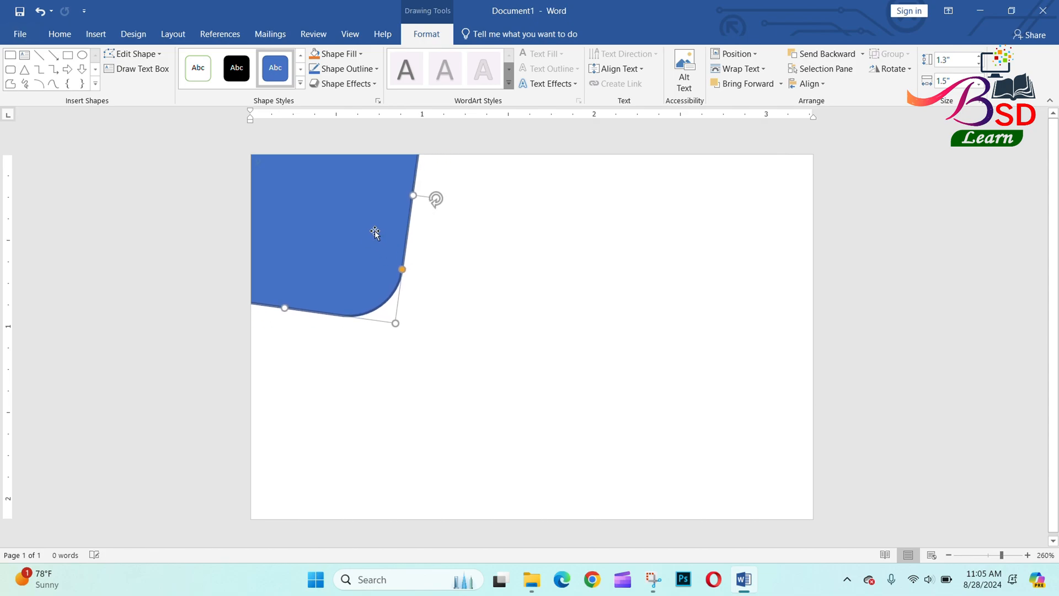
left_click_drag(393, 324, 373, 298)
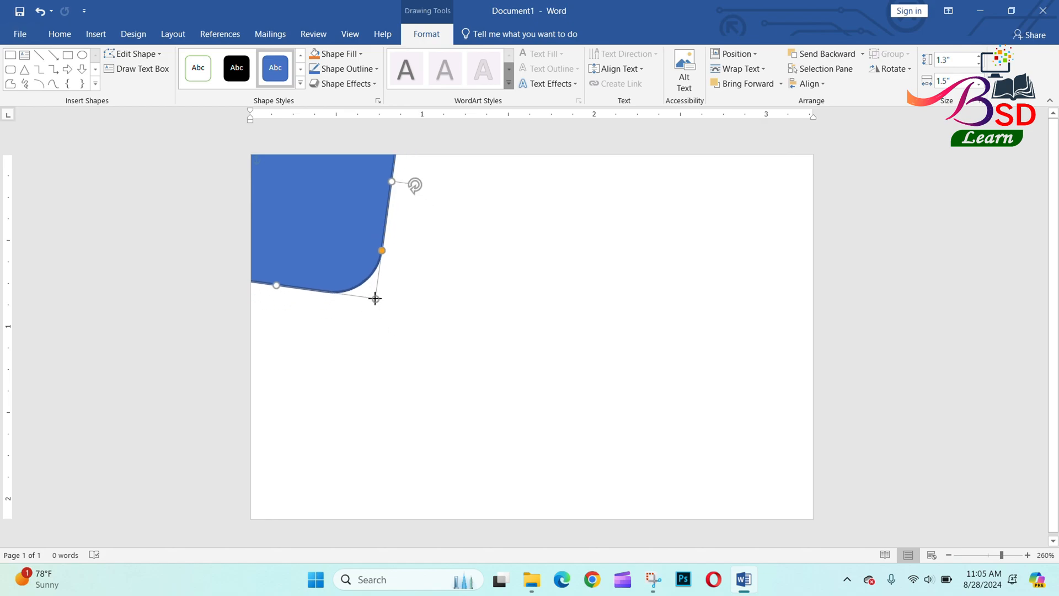
left_click_drag(333, 235, 351, 254)
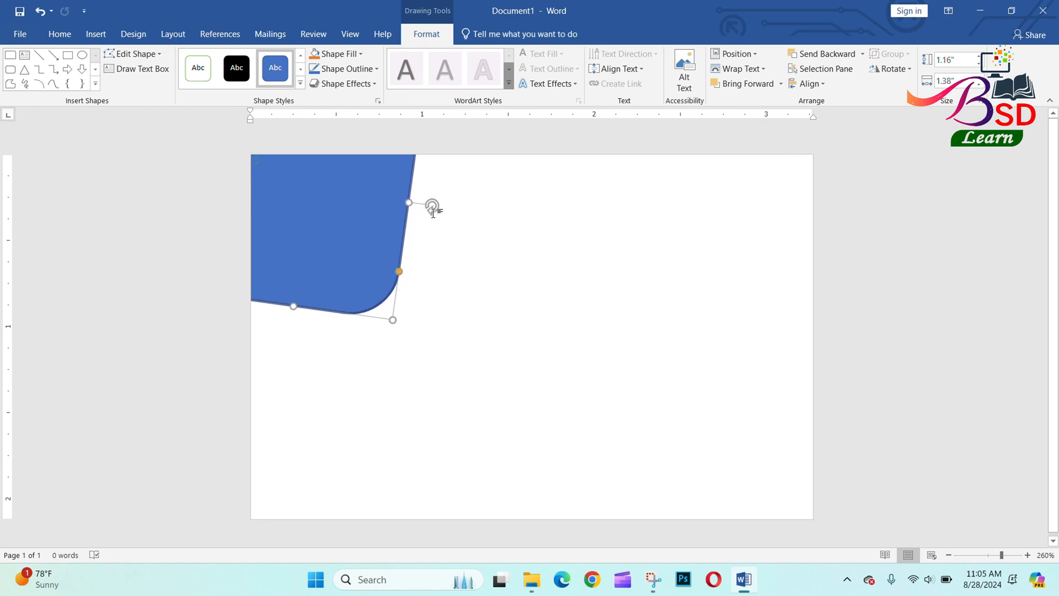
left_click_drag(433, 206, 432, 198)
Remove the blue corner shape's outline.
left_click(501, 265)
left_click(316, 203)
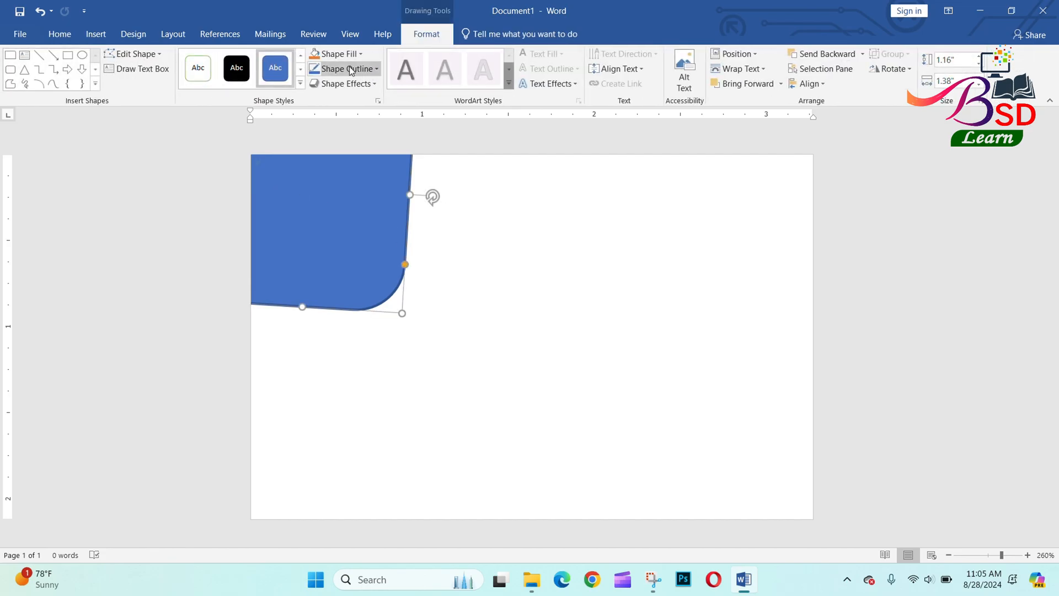
left_click(349, 67)
left_click(332, 186)
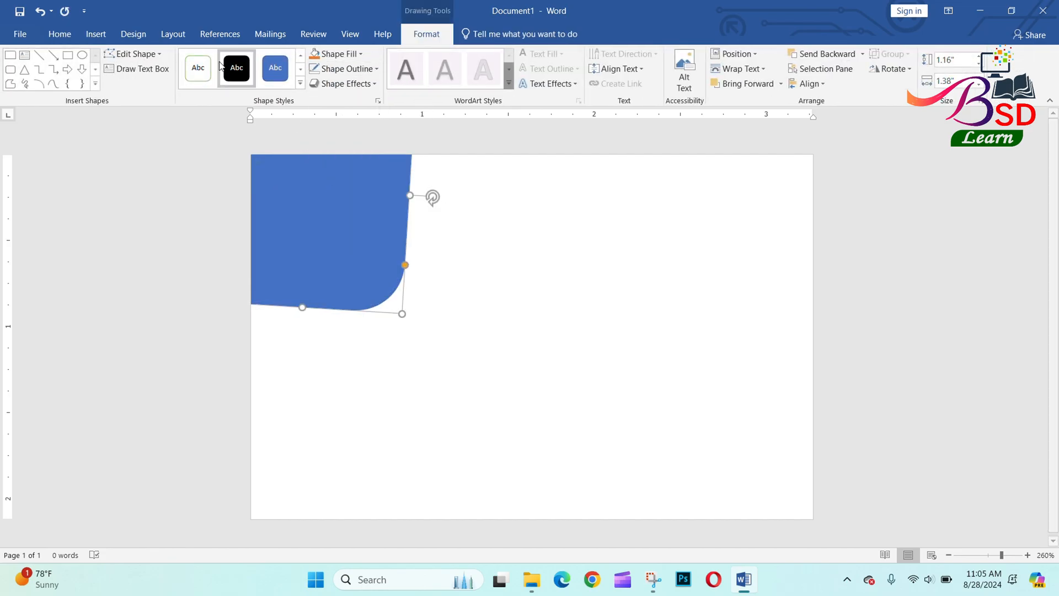
Draw a second one-corner-rounded rectangle and flip it vertically and horizontally.
left_click(95, 34)
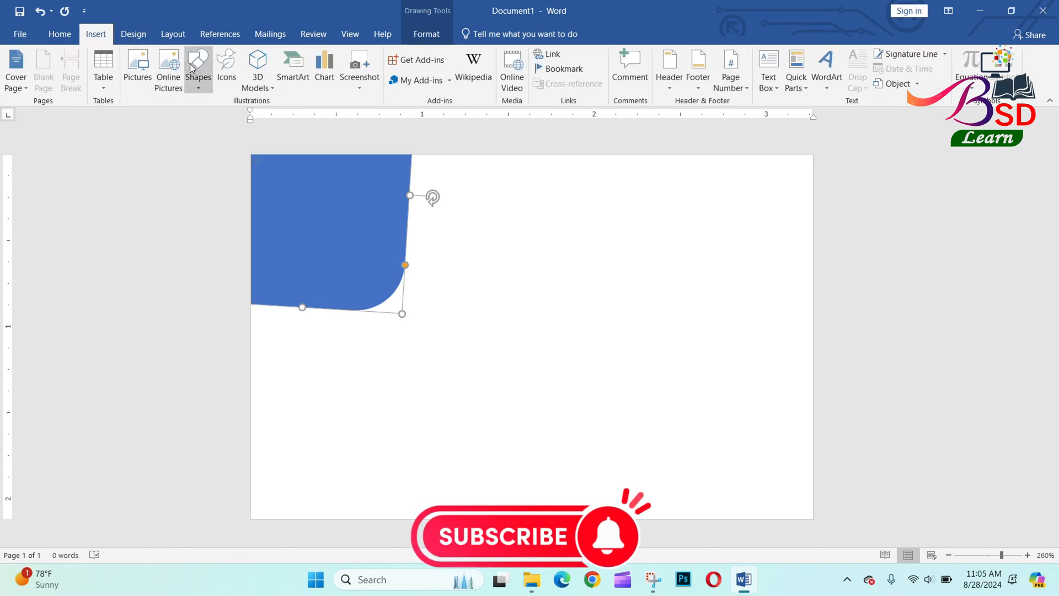
left_click(196, 69)
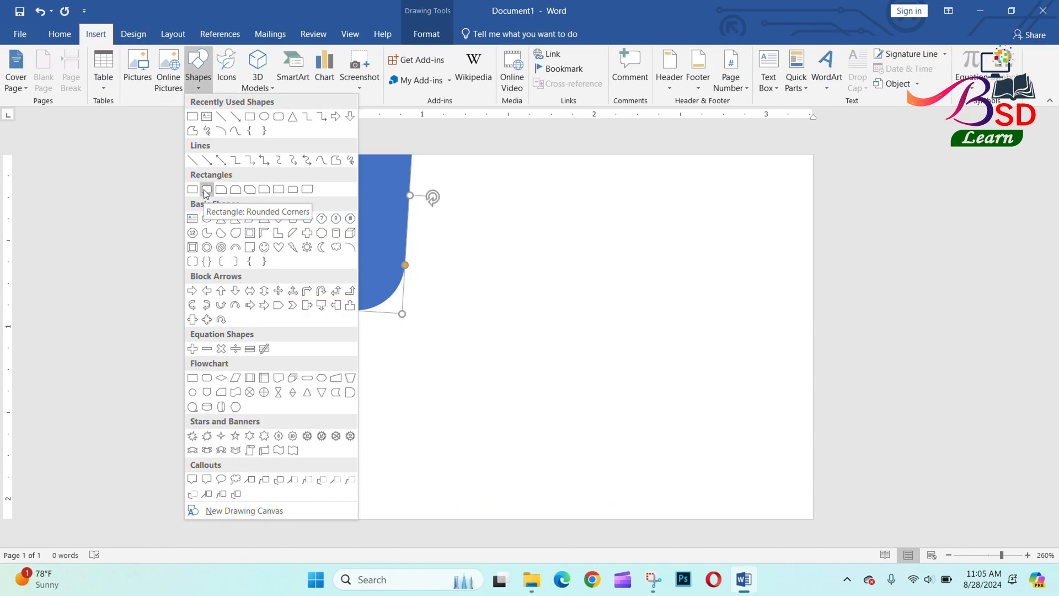
left_click(196, 118)
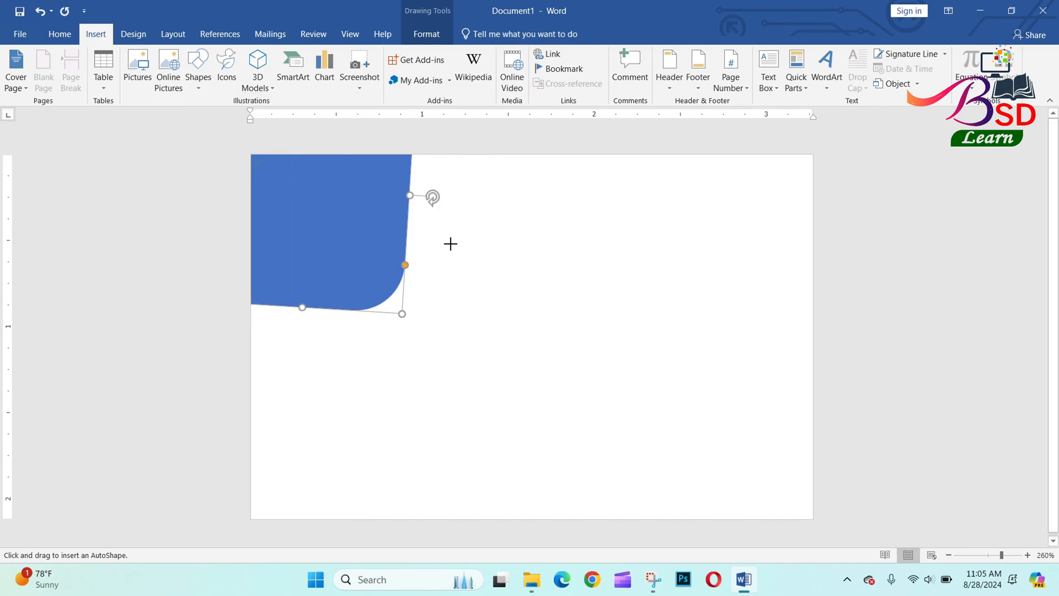
left_click_drag(435, 240, 786, 322)
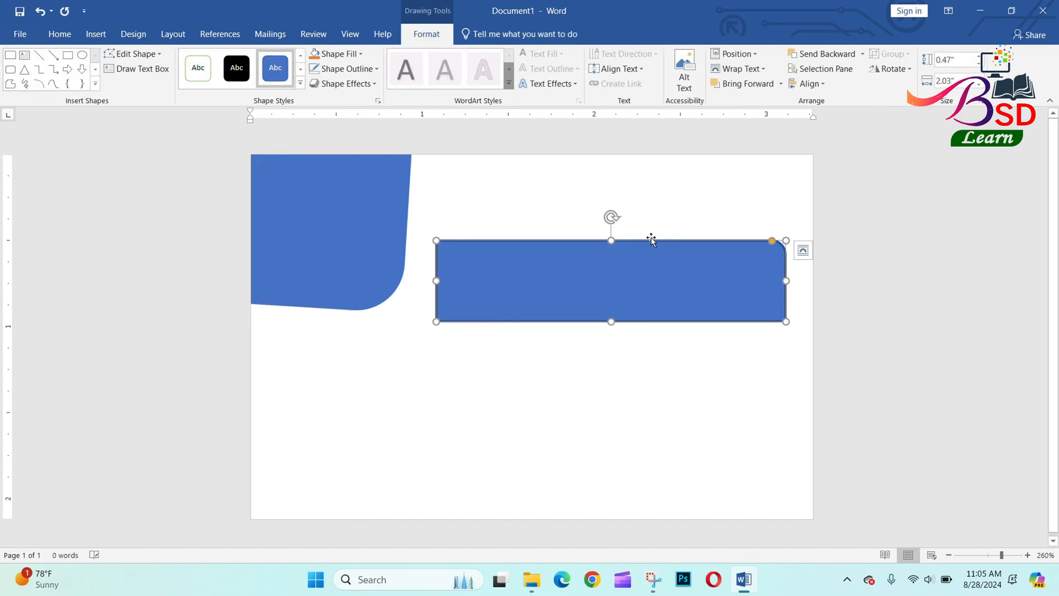
left_click(891, 69)
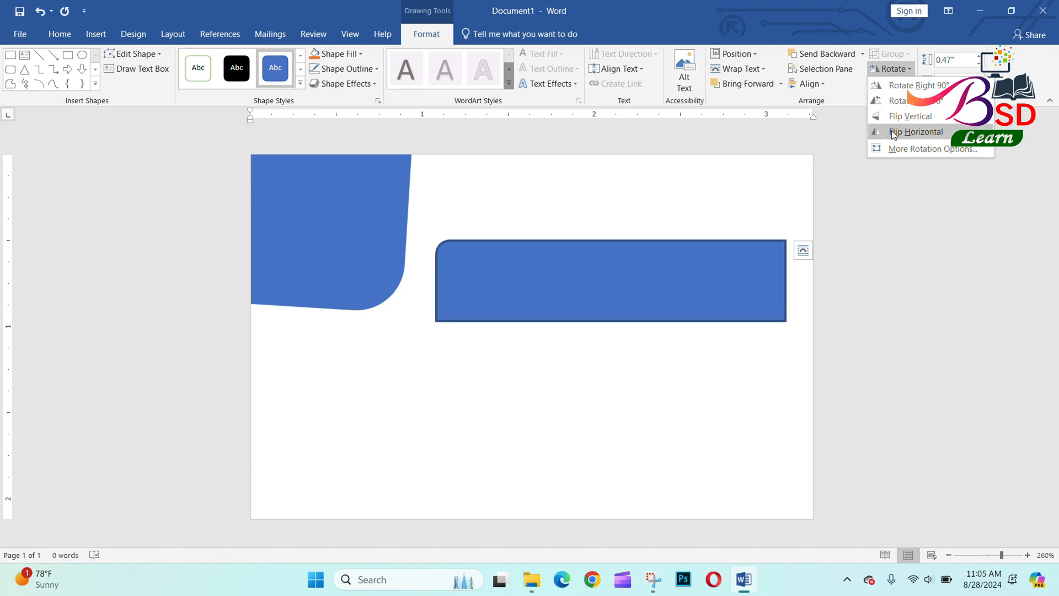
left_click(895, 117)
left_click(903, 71)
left_click(913, 131)
Butt the flipped bar against the corner shape, enlarge its corner, and stretch it to about 0.47" by 2.49".
left_click_drag(664, 298, 619, 220)
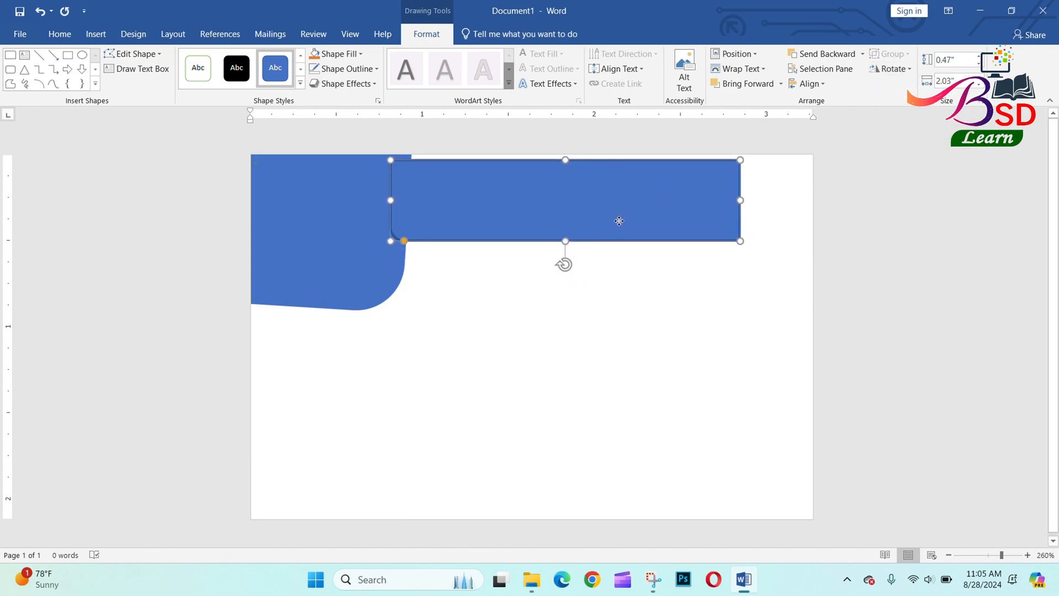
left_click_drag(404, 241, 450, 243)
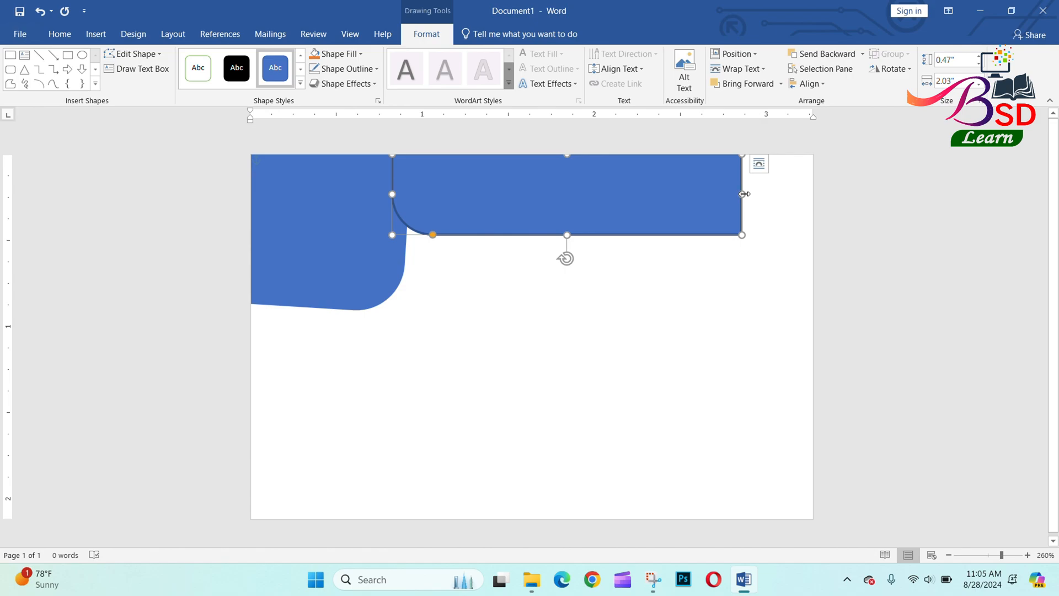
left_click_drag(742, 194, 813, 192)
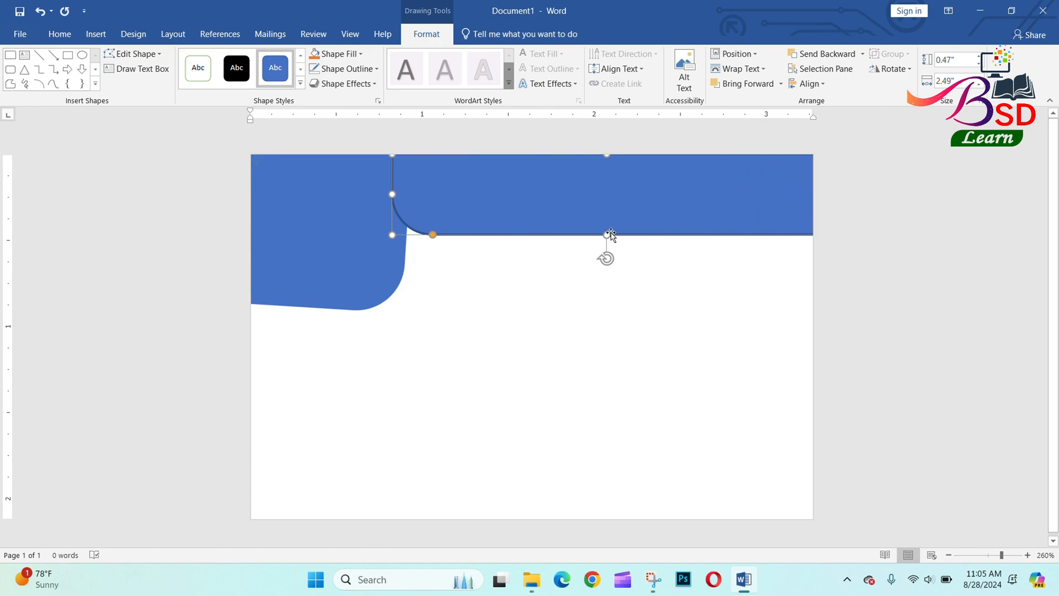
left_click_drag(611, 234, 609, 219)
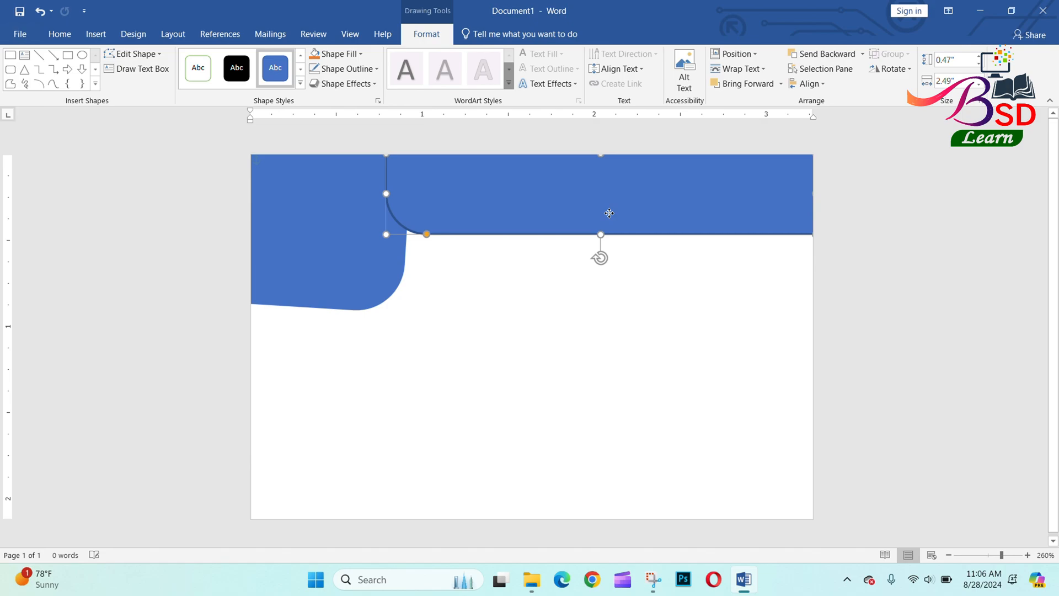
Give the header band a green fill with no outline and send it behind the corner shape.
left_click(315, 69)
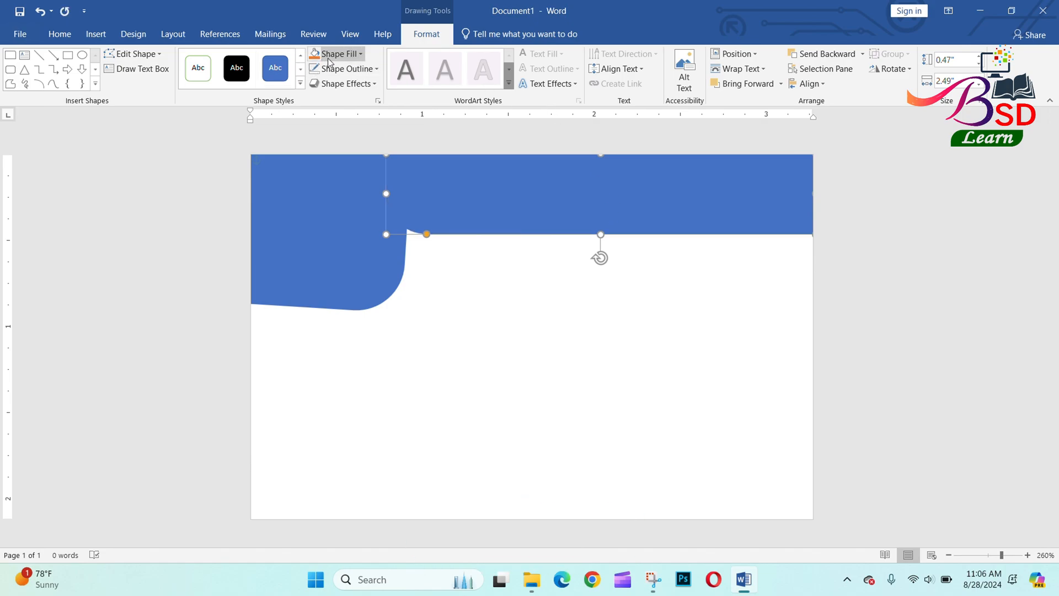
left_click(333, 54)
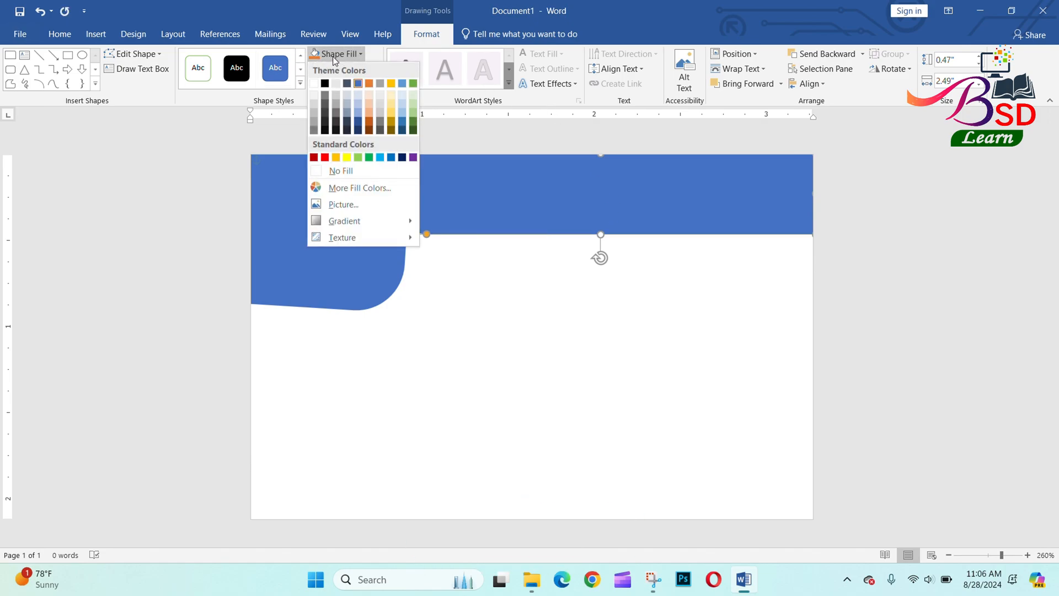
left_click(369, 157)
left_click(848, 59)
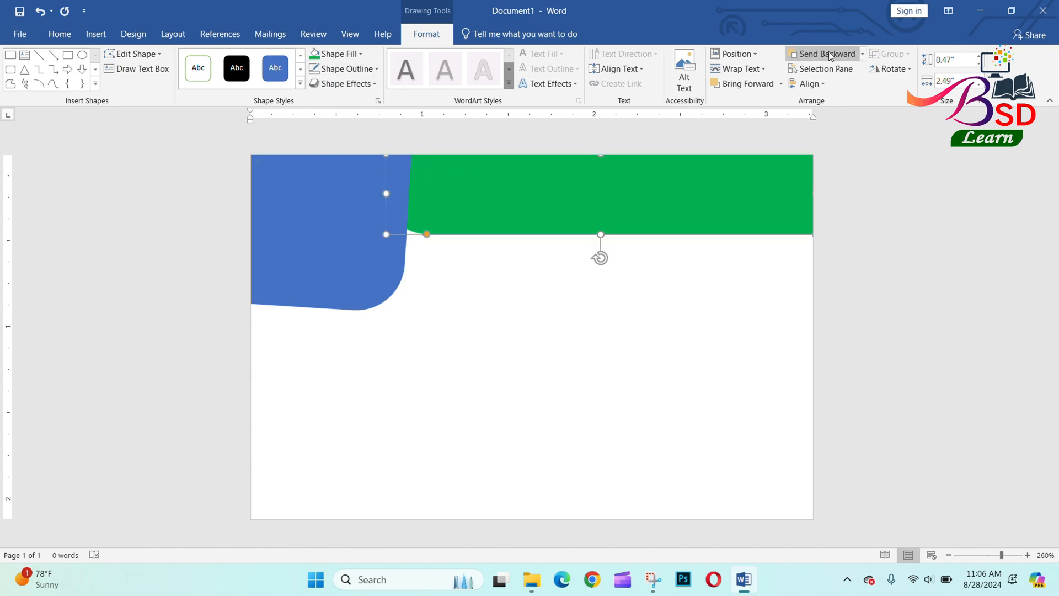
left_click_drag(423, 237, 441, 230)
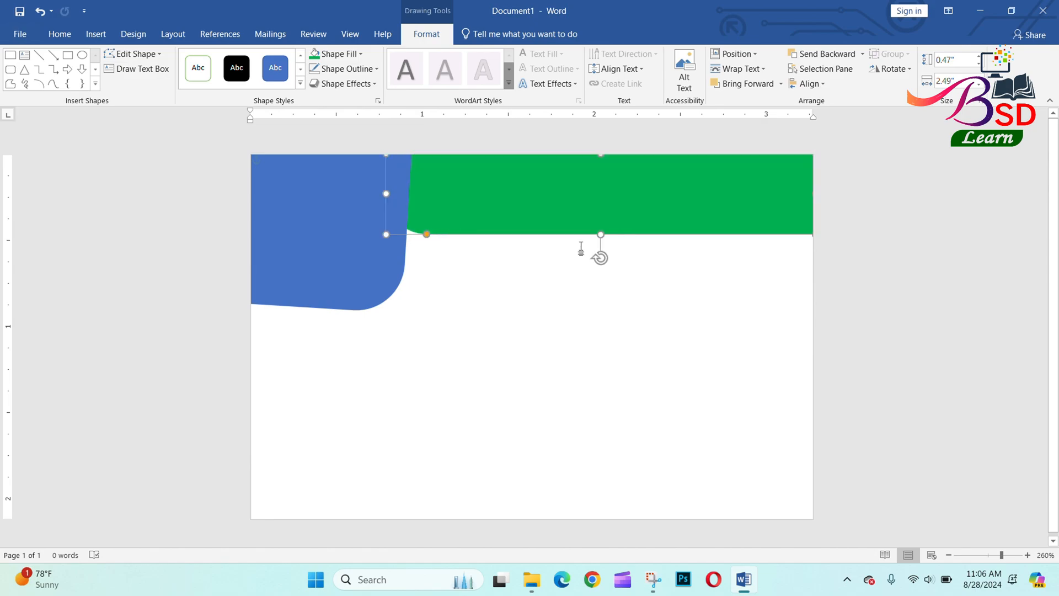
Make the band copy slightly taller, shift it up-right, and fill it orange-yellow.
left_click_drag(604, 236, 603, 245)
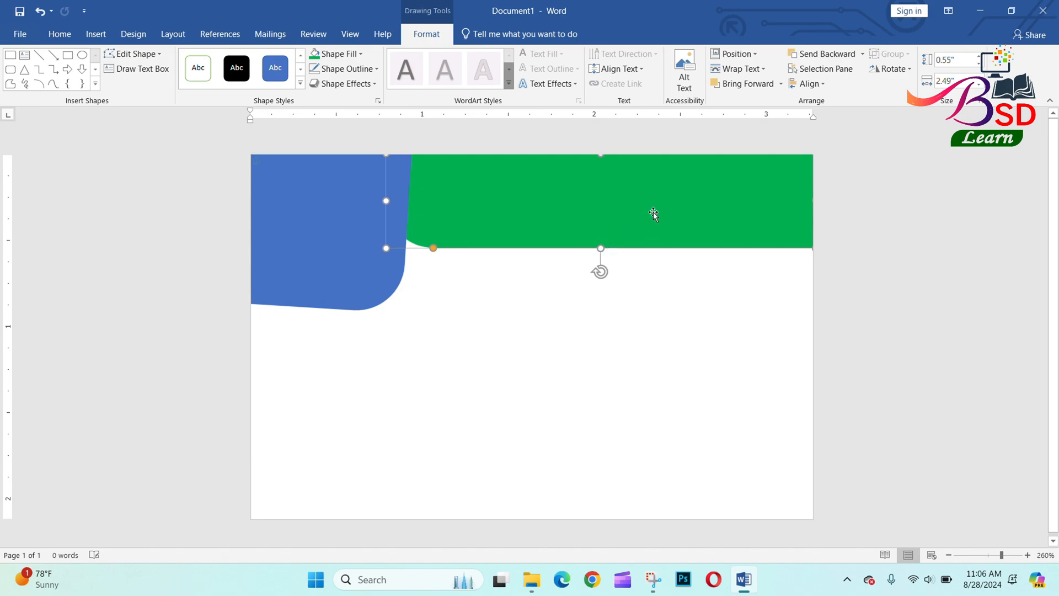
left_click_drag(653, 205, 667, 191)
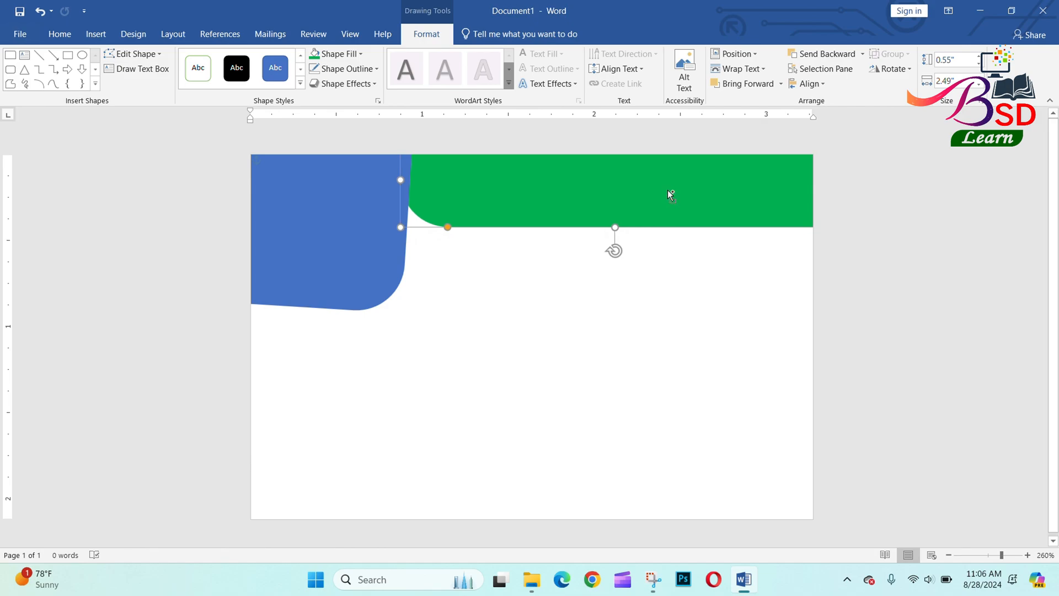
left_click(340, 53)
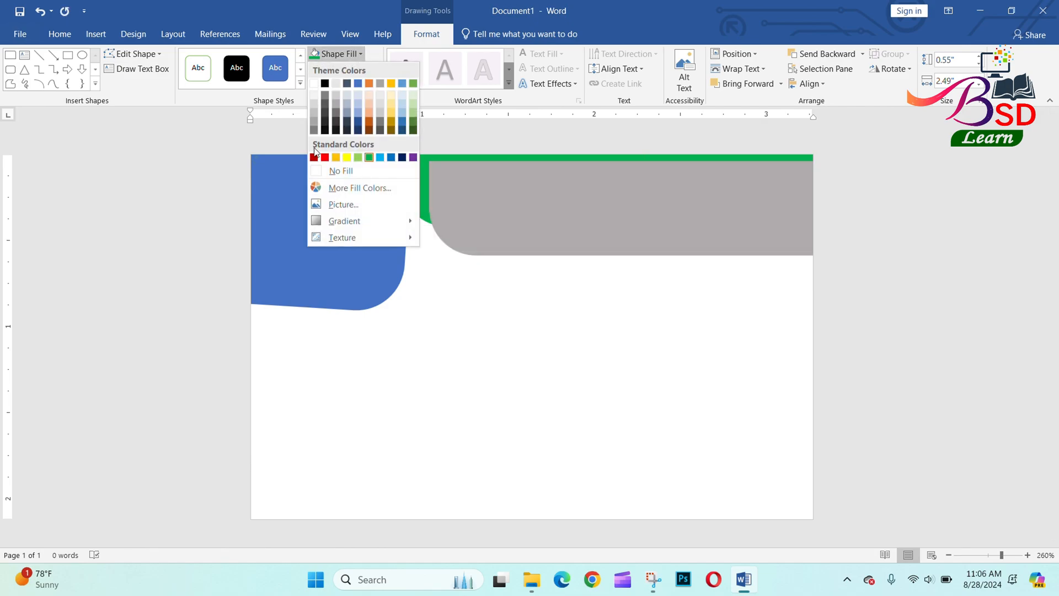
left_click(337, 158)
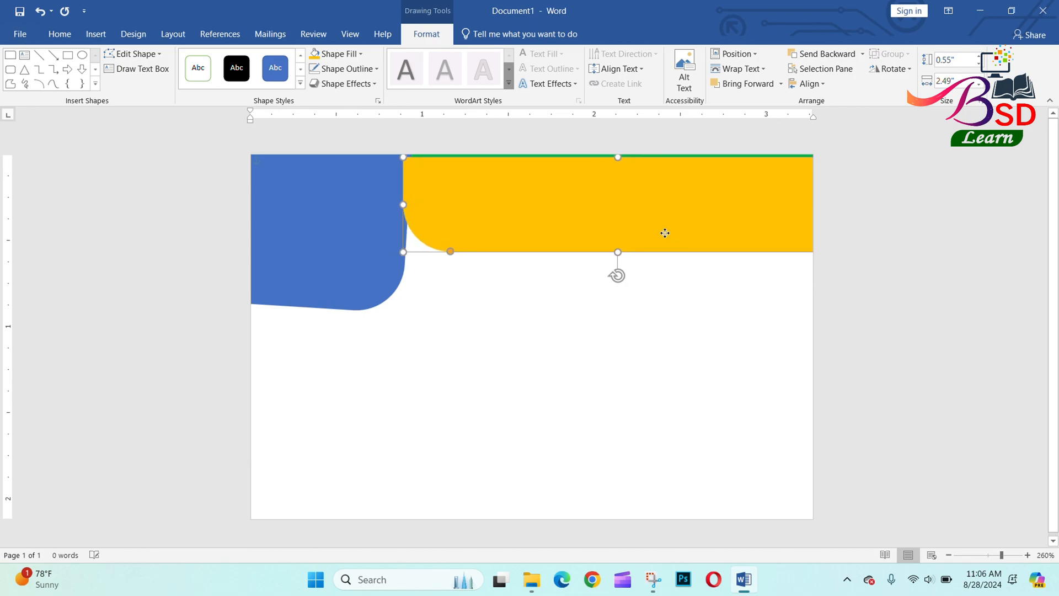
Send the yellow band behind the green one and nudge it up to leave a thin stripe.
left_click(817, 55)
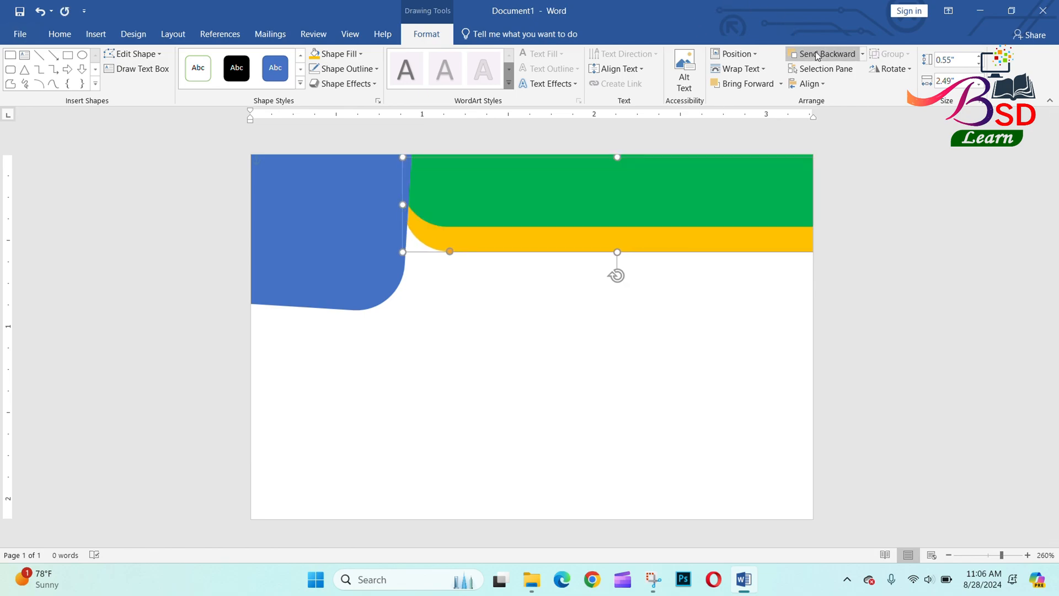
key("Up")
key("Up")
key("Up")
key("Up")
key("Up")
key("Up")
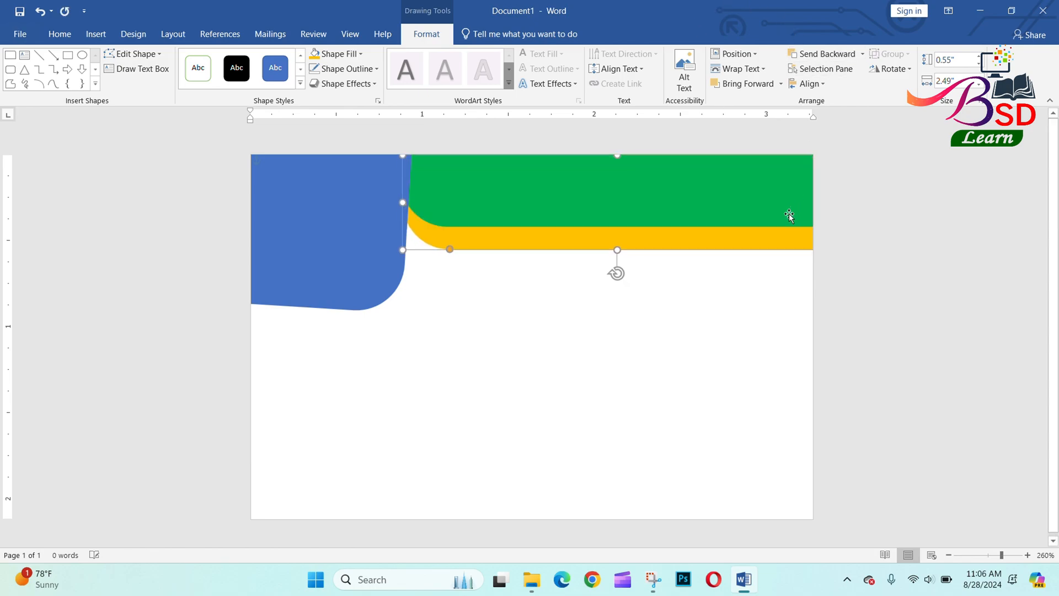
key("Up")
key("Up")
key("Up")
key("Up")
key("Up")
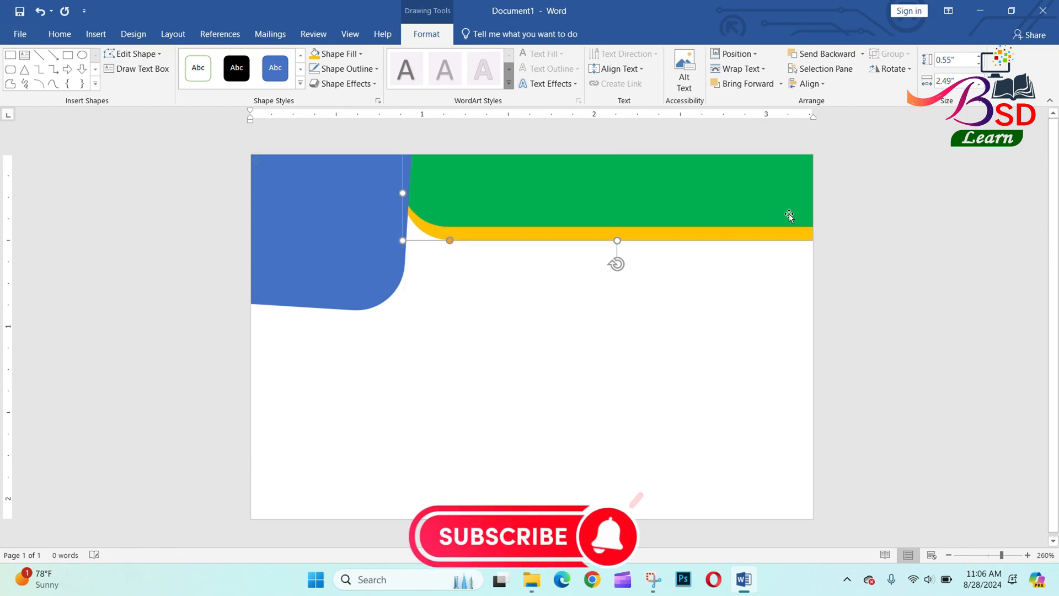
key("Left")
key("Left")
key("Up")
key("Up")
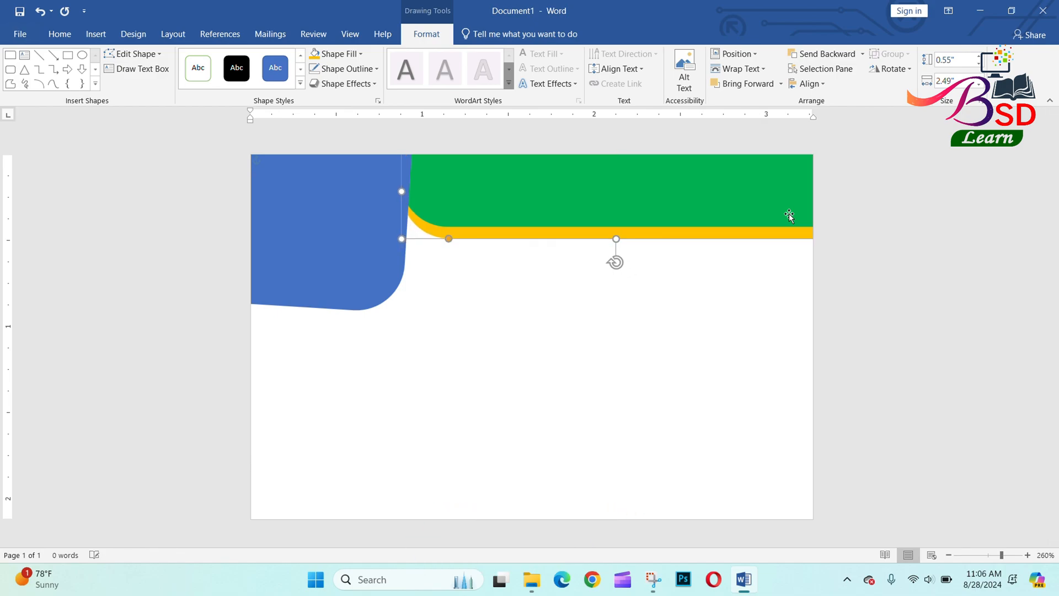
Fill the corner shape green and tilt it slightly clockwise.
left_click(340, 229)
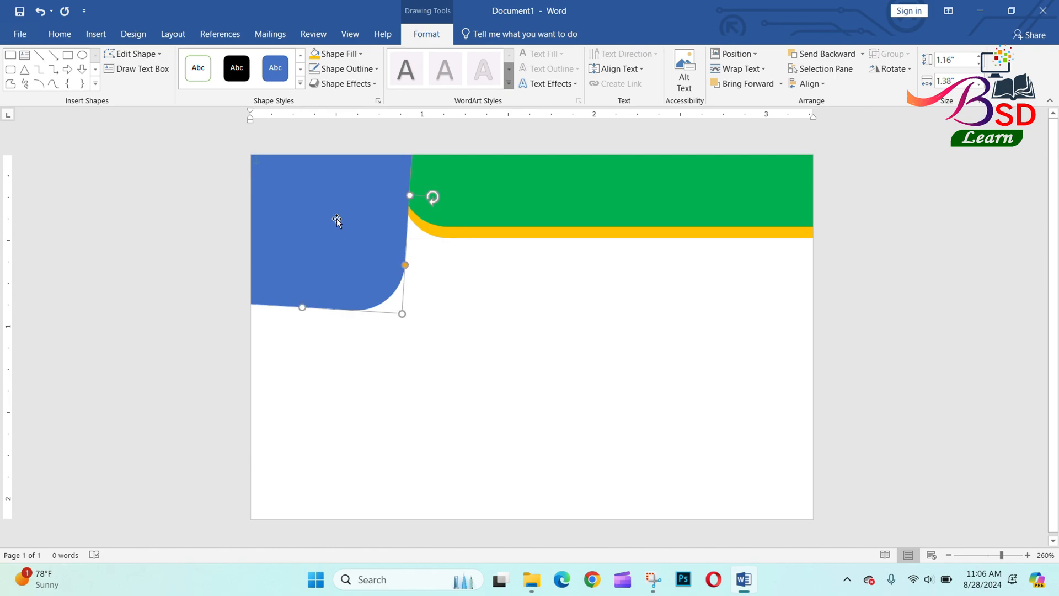
left_click(358, 55)
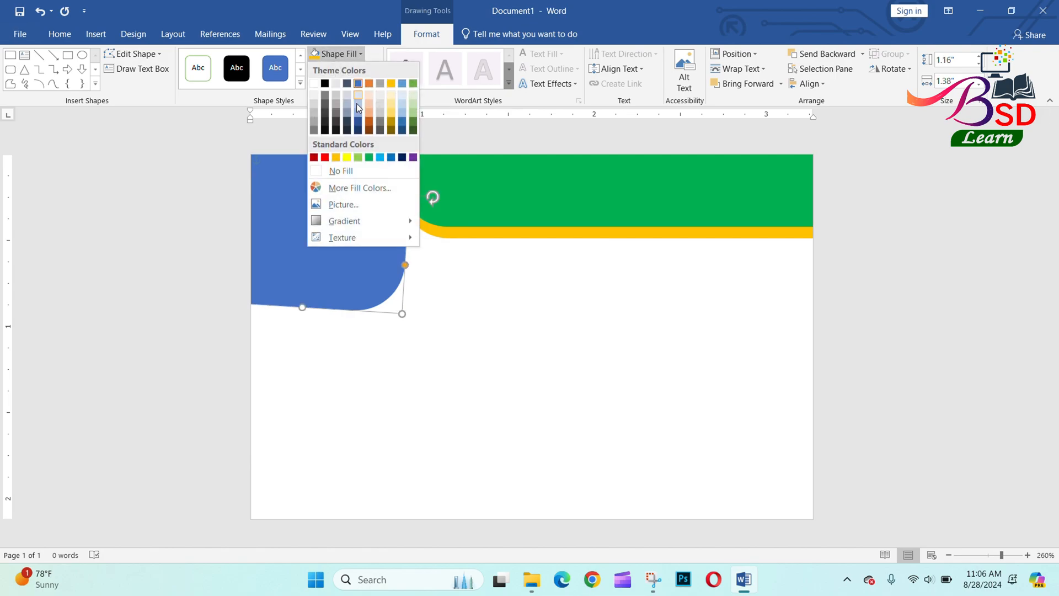
left_click(367, 156)
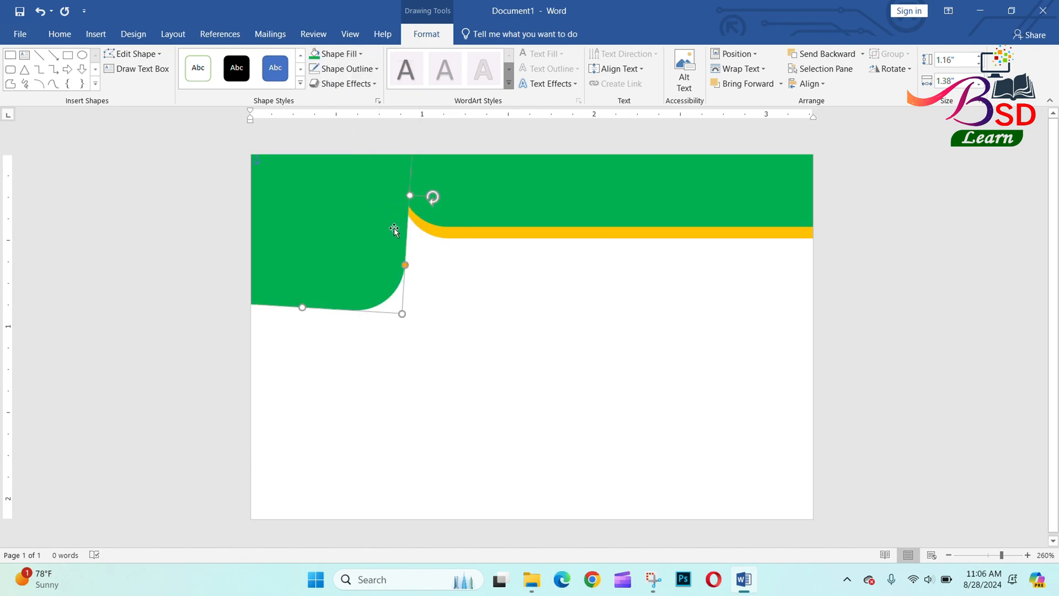
left_click_drag(432, 197, 446, 217)
left_click_drag(346, 228, 349, 225)
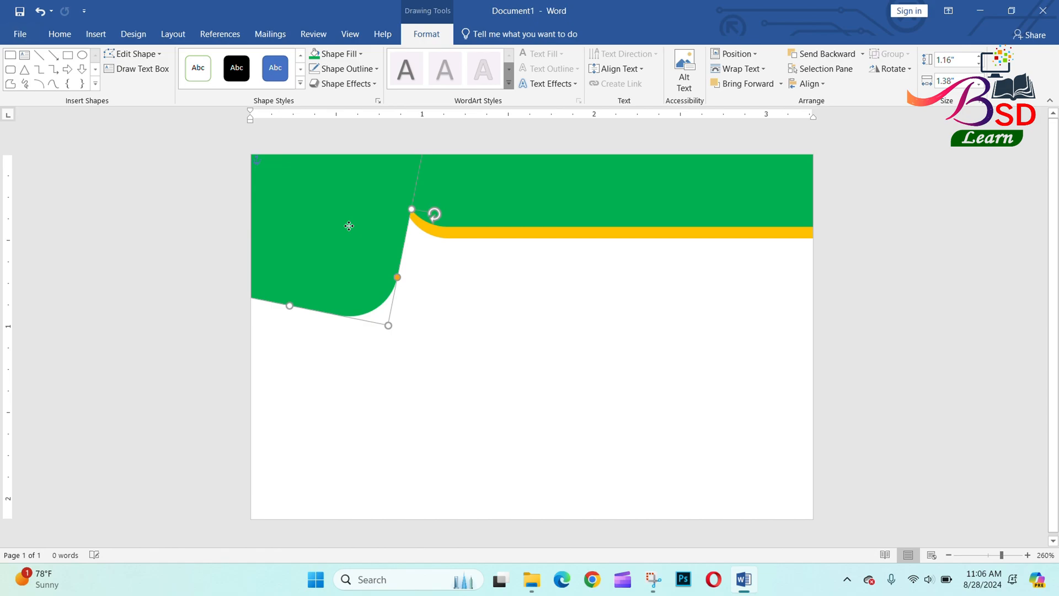
Apply a dark diagonal gradient from the Dark Variations to the corner shape.
left_click(359, 55)
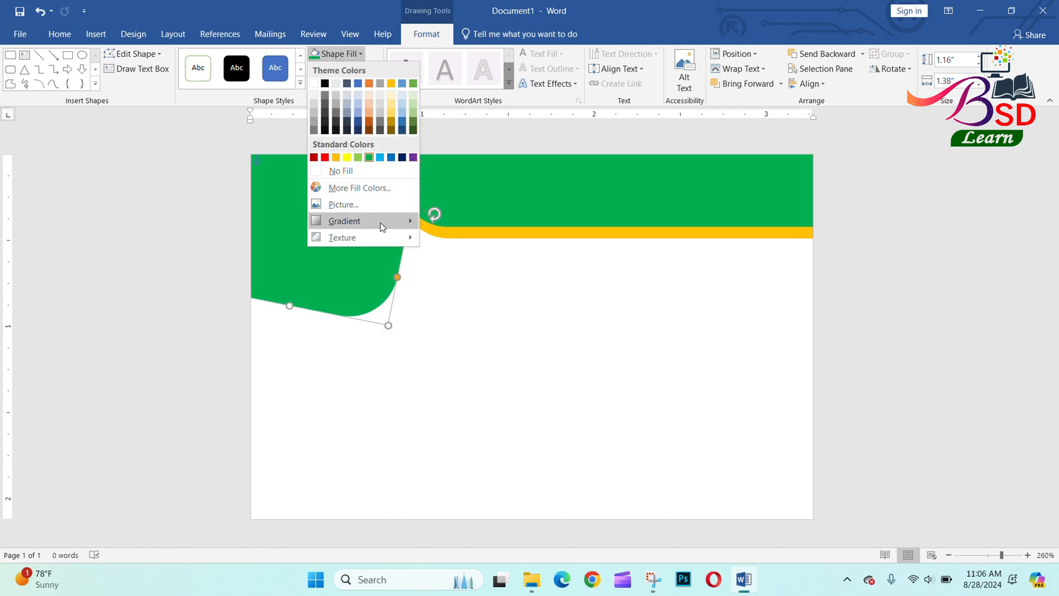
mouse_move(379, 223)
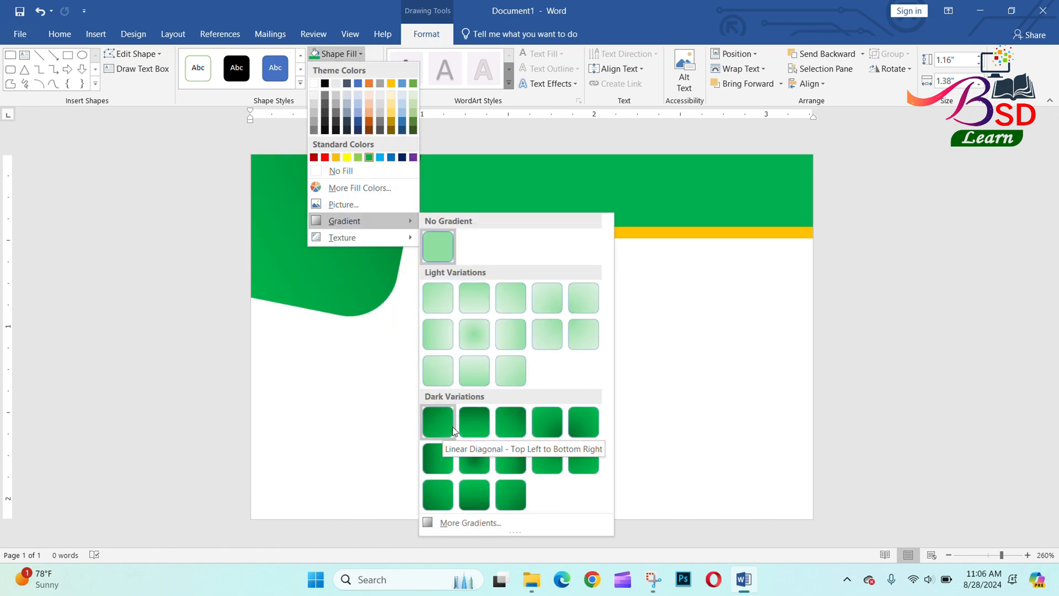
left_click(469, 429)
left_click(469, 430)
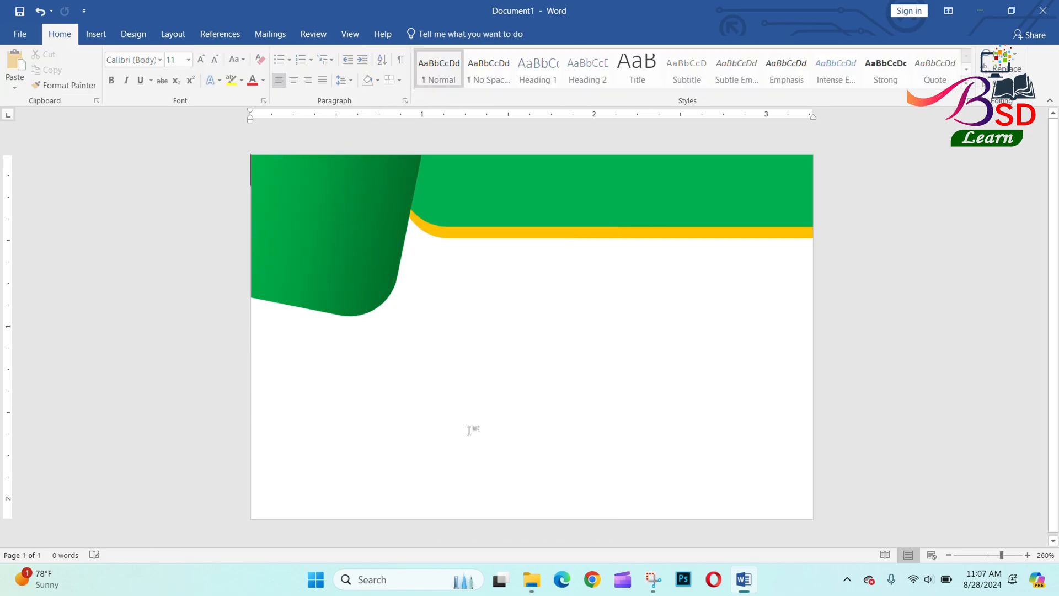
Insert the School Logo picture from the Desktop's ID Card folder.
left_click(94, 33)
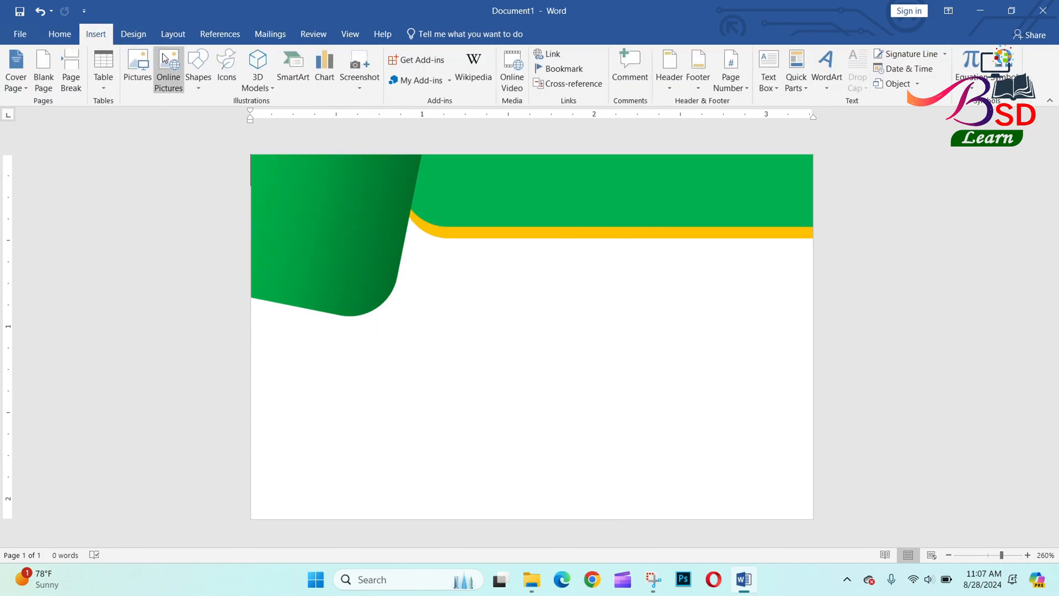
left_click(137, 69)
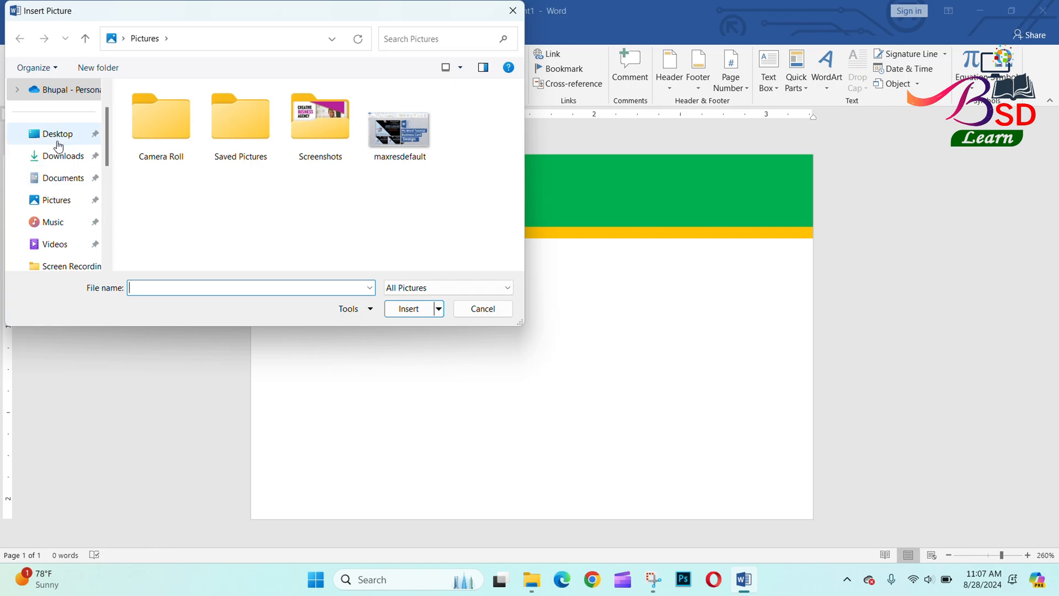
left_click(58, 142)
double_click(316, 123)
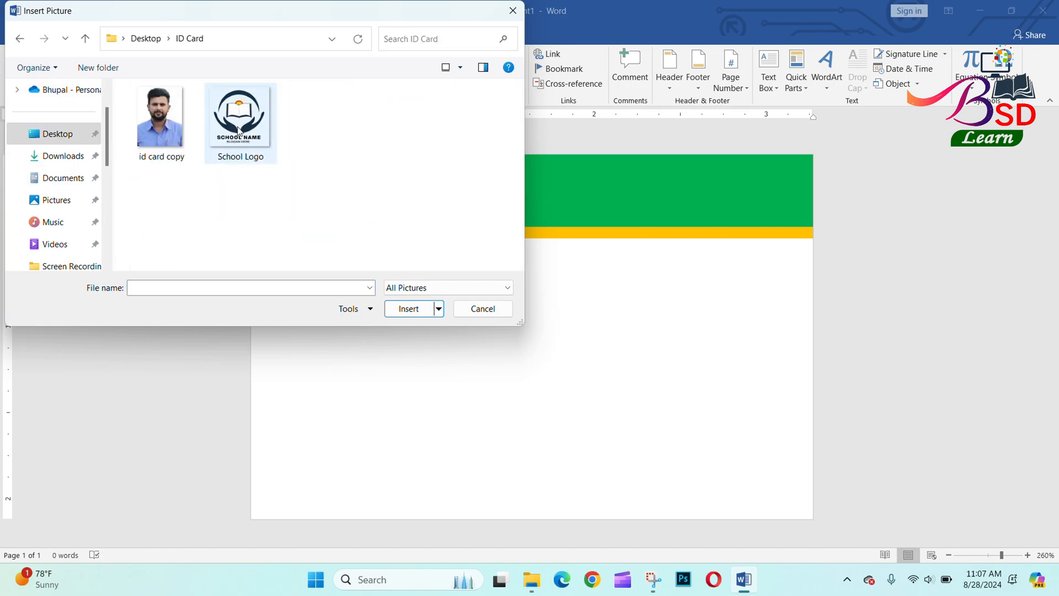
left_click(239, 131)
left_click(408, 310)
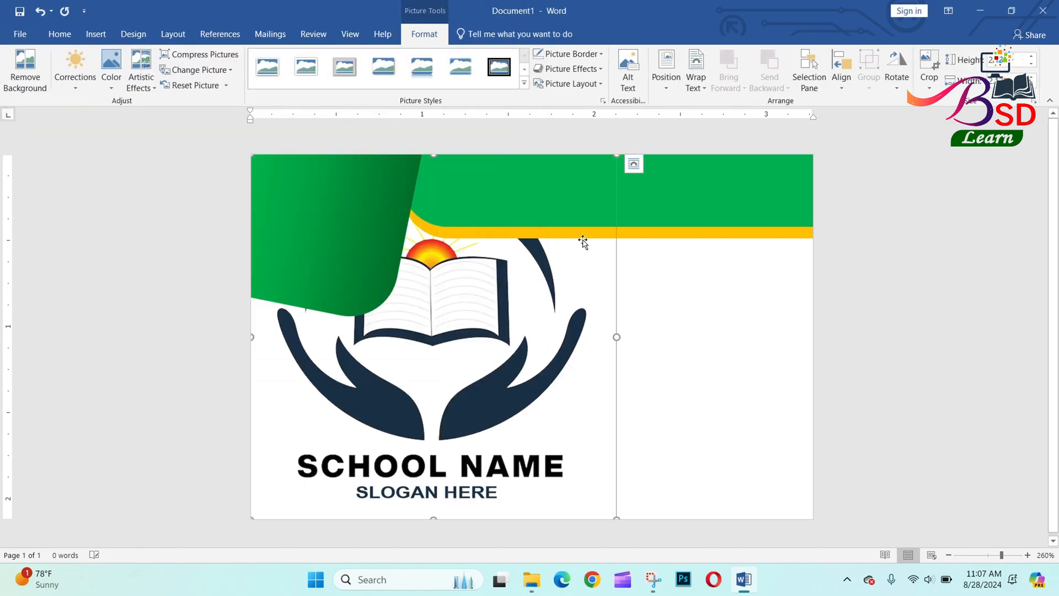
Set the logo to In Front of Text and shrink it into the green corner panel.
left_click(693, 82)
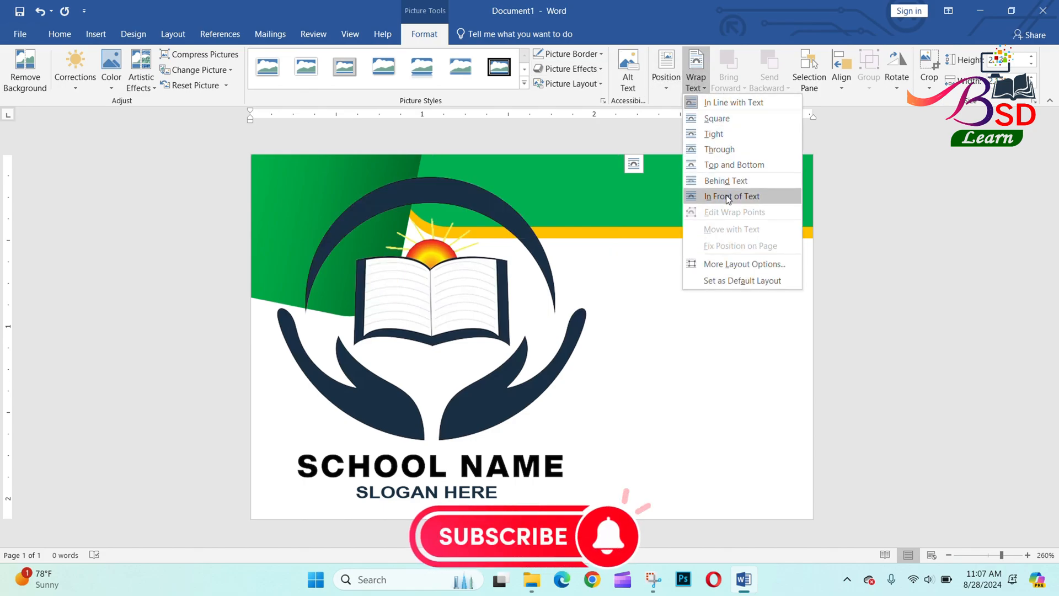
left_click(714, 197)
left_click_drag(613, 155, 331, 202)
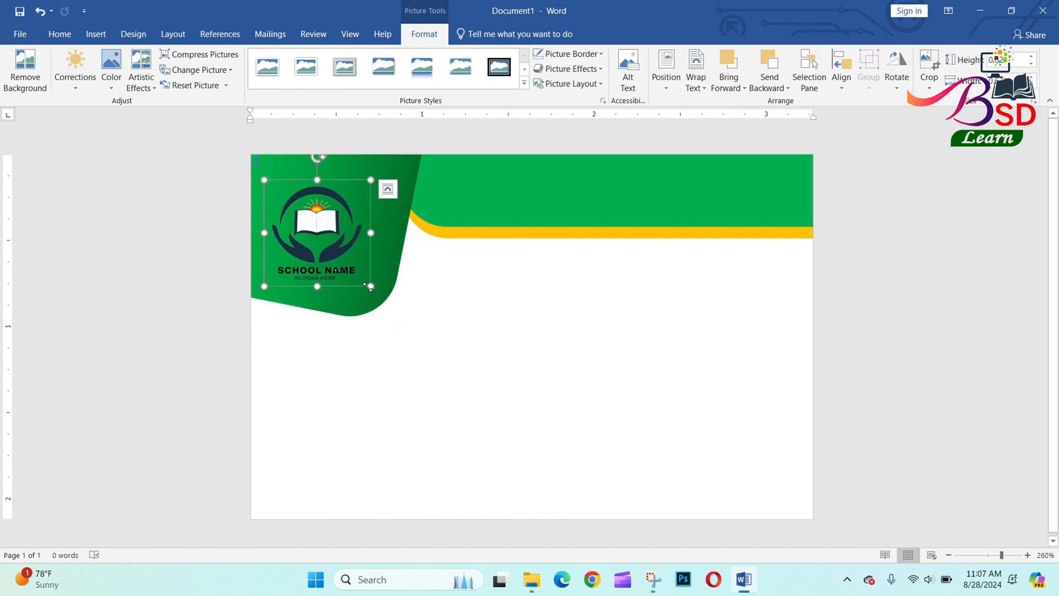
left_click_drag(372, 286, 385, 299)
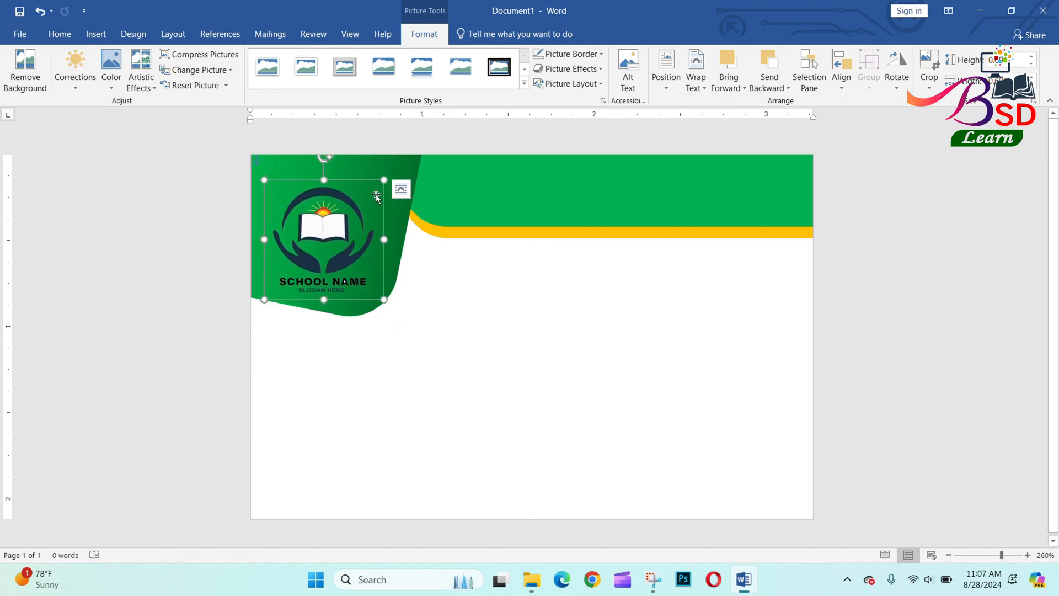
left_click_drag(328, 224, 328, 220)
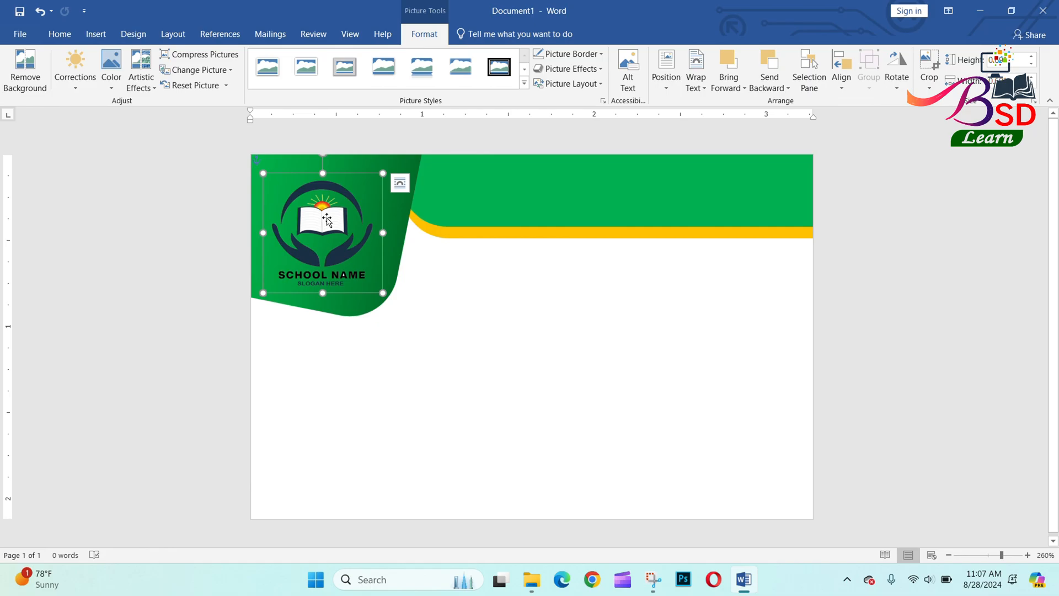
Add a plain black WordArt text box reading "SCHOOL NAME HERE".
left_click(623, 359)
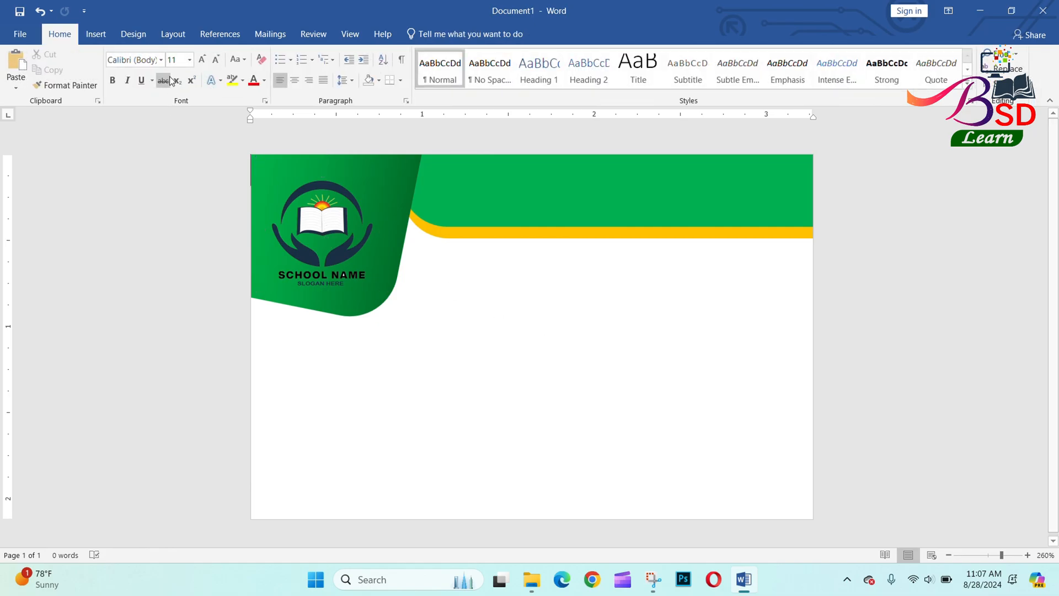
left_click(105, 34)
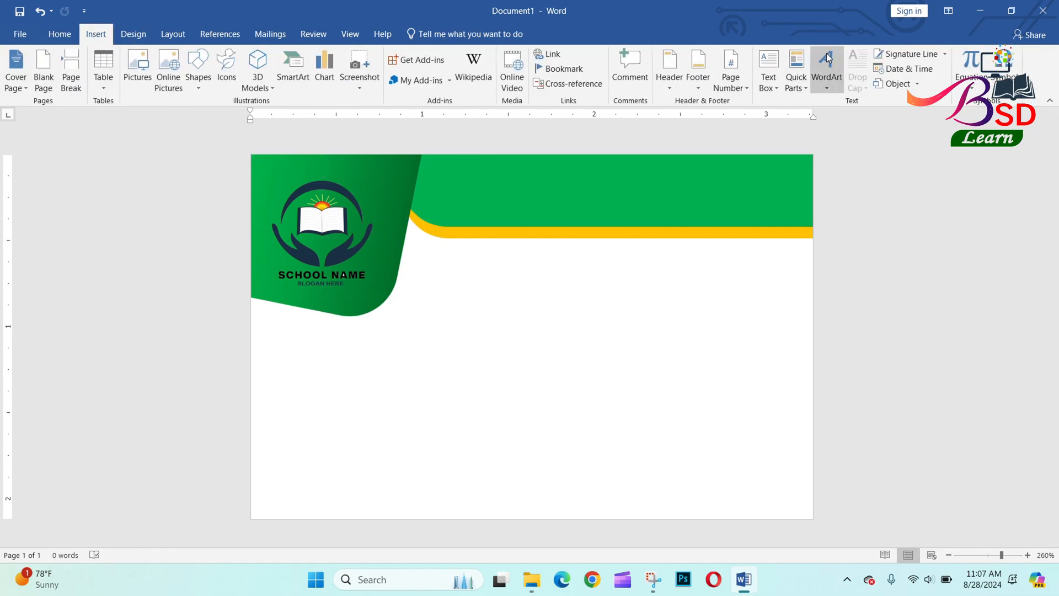
left_click(826, 72)
left_click(819, 115)
type("S")
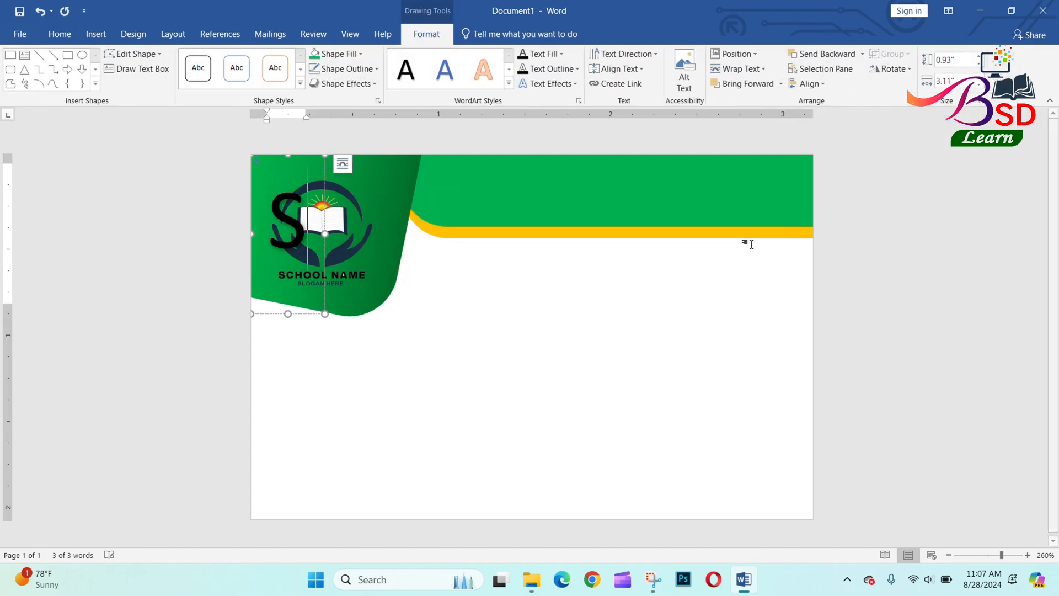
type("CHOOL")
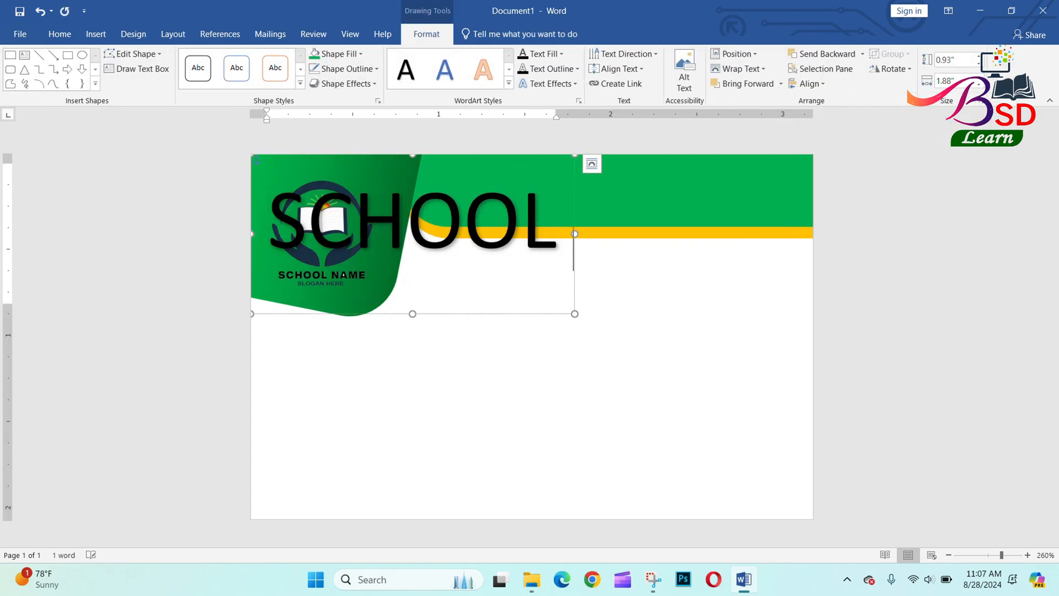
type(" NAME HERE")
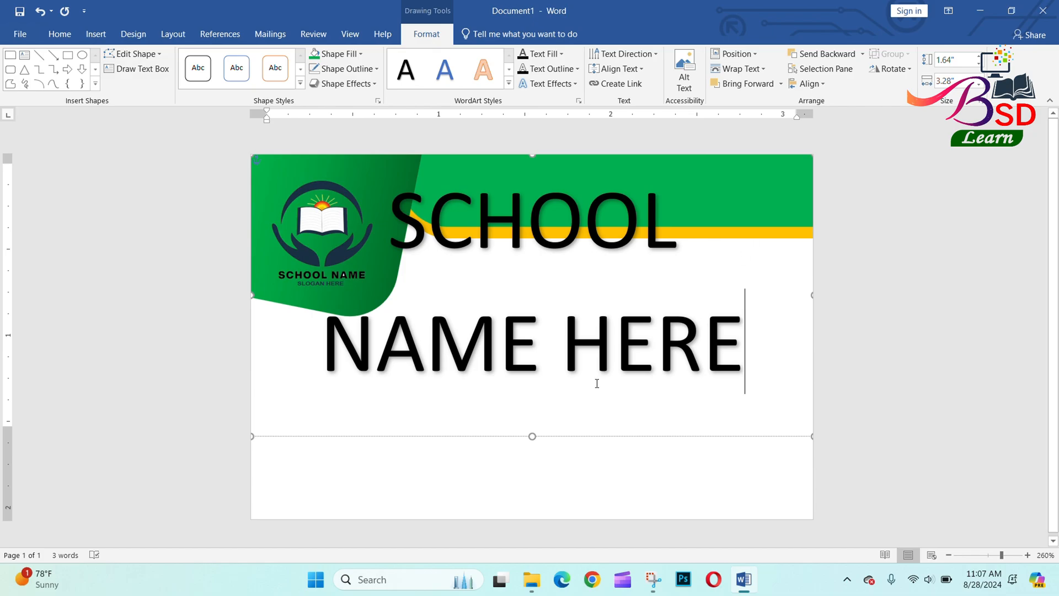
Set the title in Bahnschrift Condensed, shorten its box to one line, and move it onto the green banner.
left_click(536, 436)
left_click(60, 34)
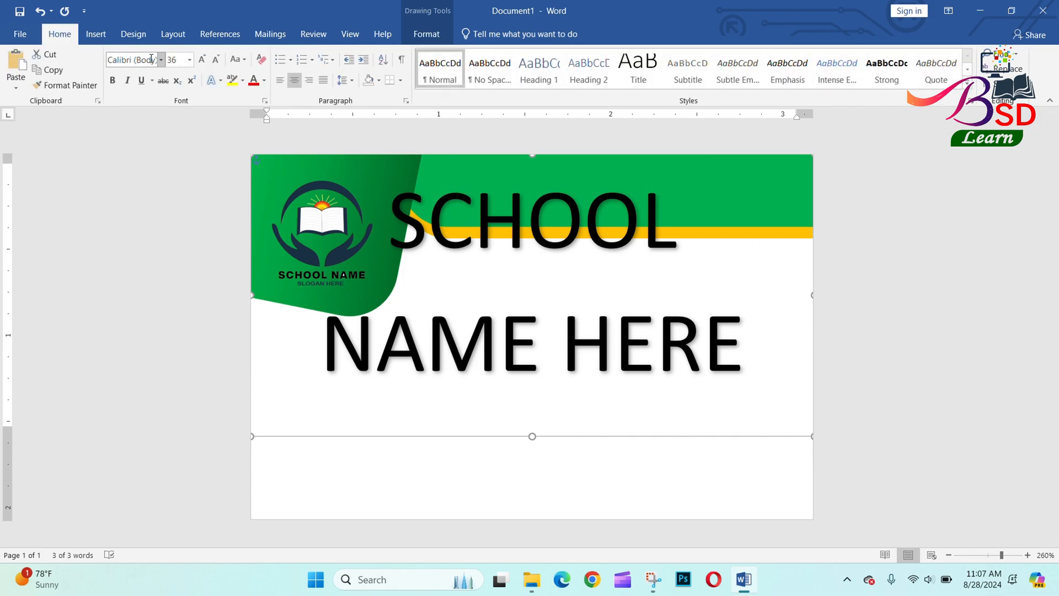
left_click(161, 60)
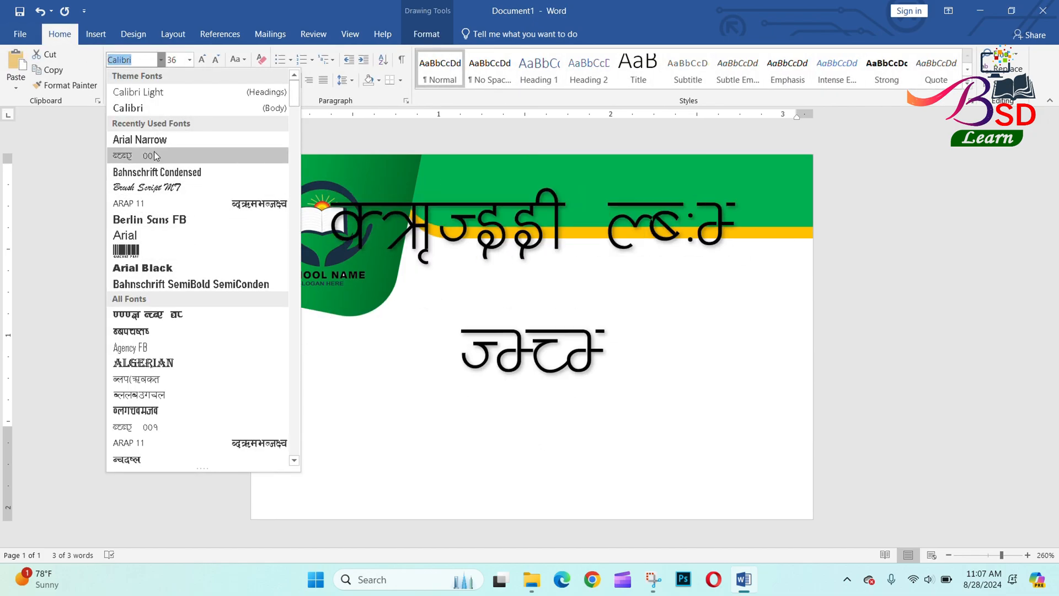
left_click(154, 173)
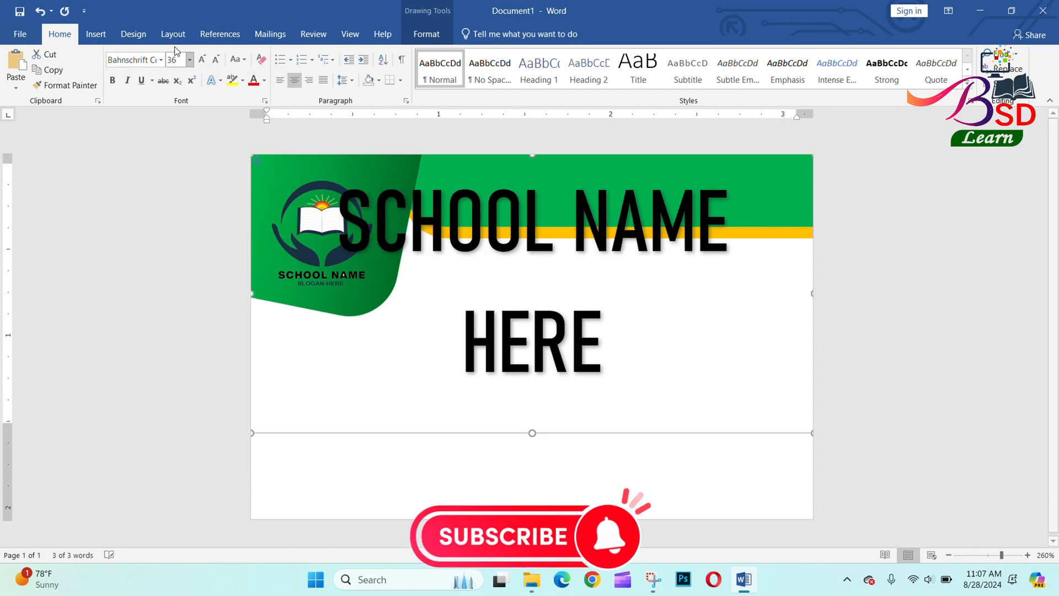
left_click(204, 62)
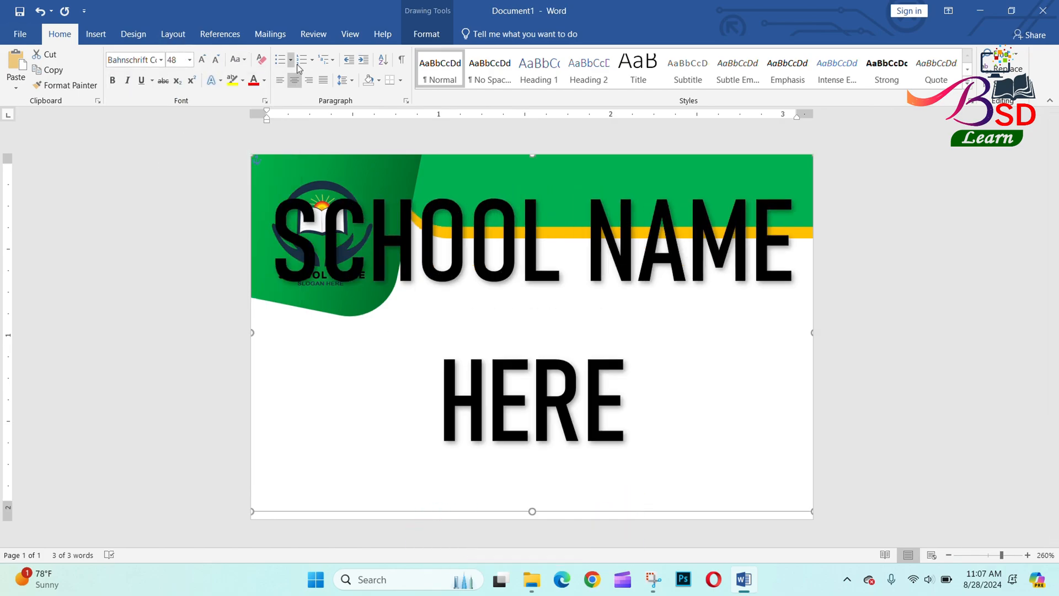
left_click(217, 61)
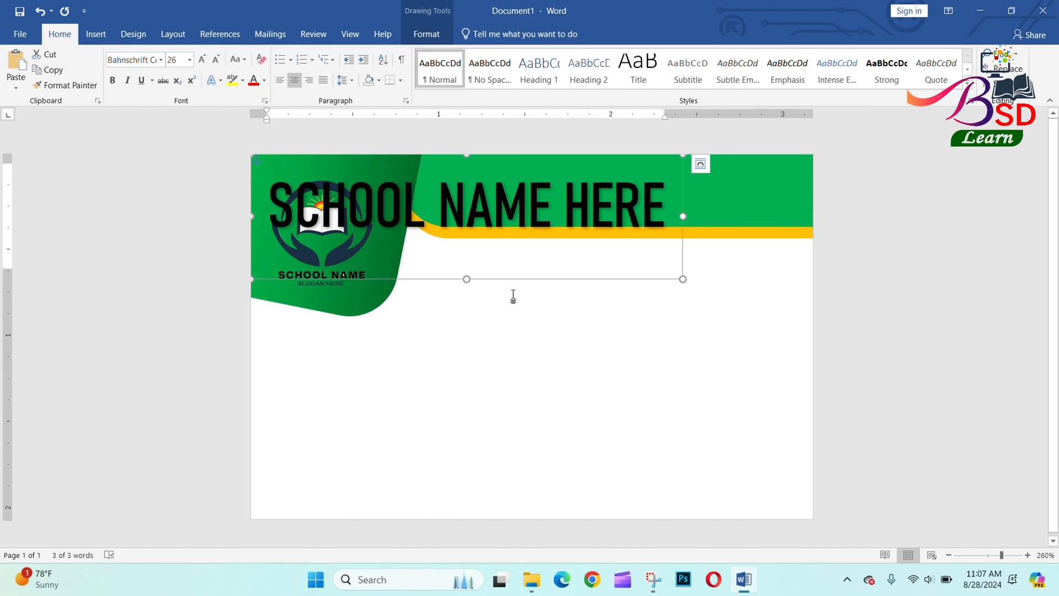
left_click_drag(465, 279, 619, 241)
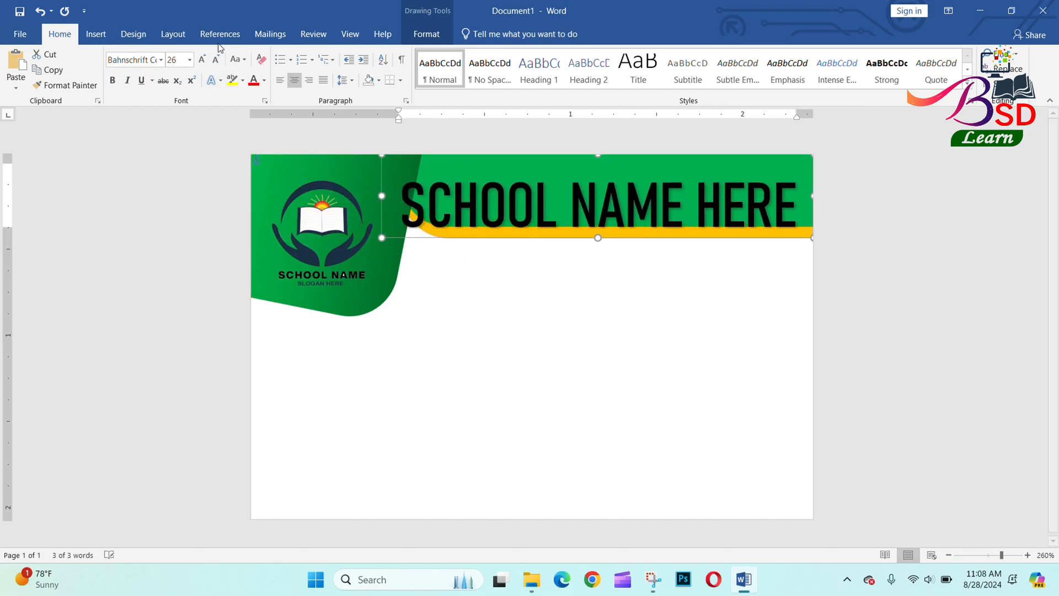
left_click(219, 60)
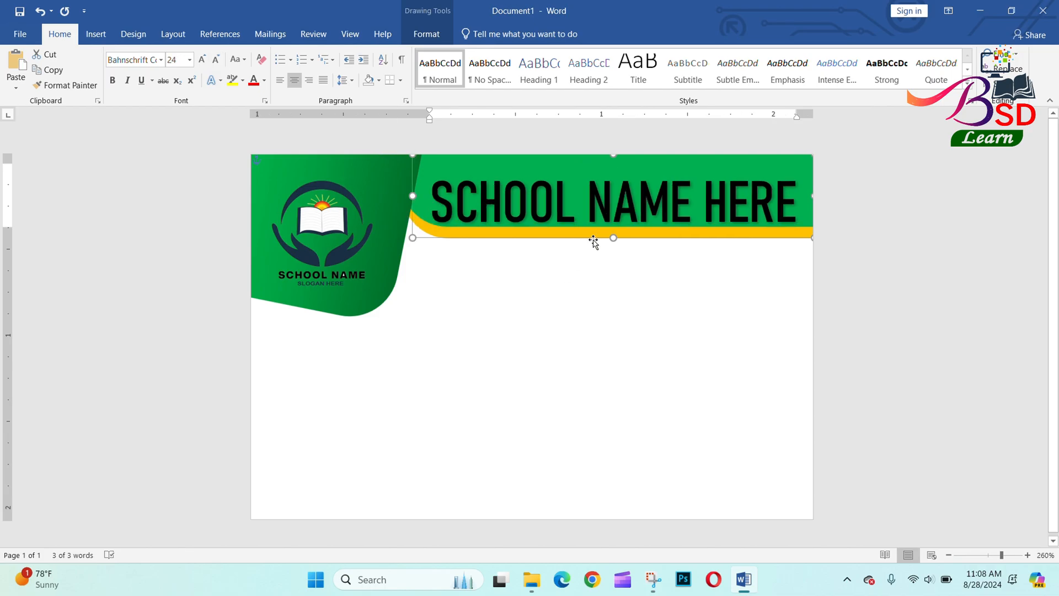
left_click_drag(594, 240, 593, 227)
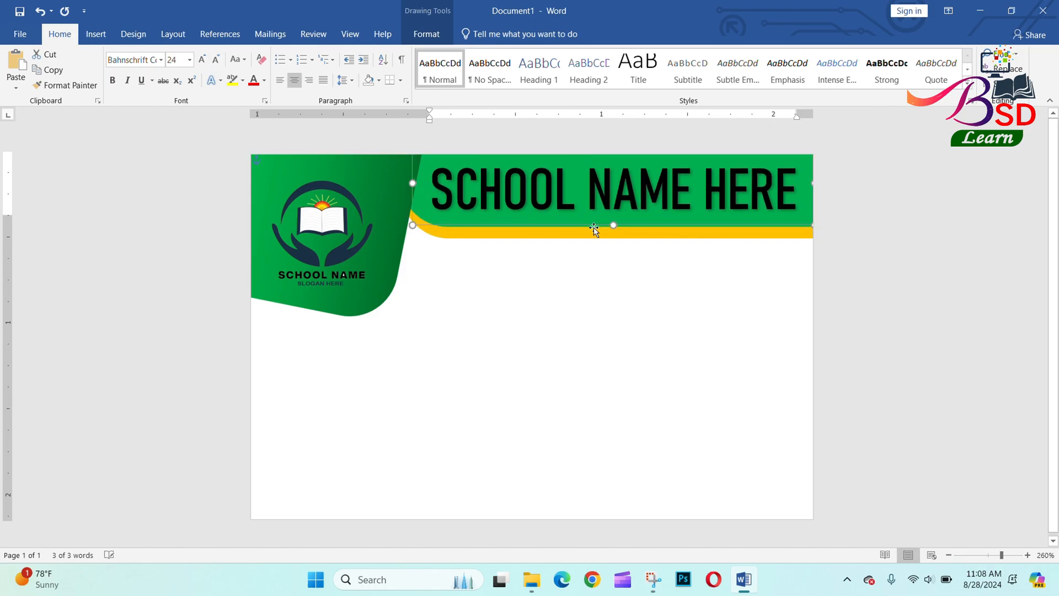
Nudge the yellow band down slightly and trim the bottom of the title box.
left_click(613, 236)
key("Down")
key("Down")
key("Down")
key("Down")
key("Down")
key("Down")
key("Down")
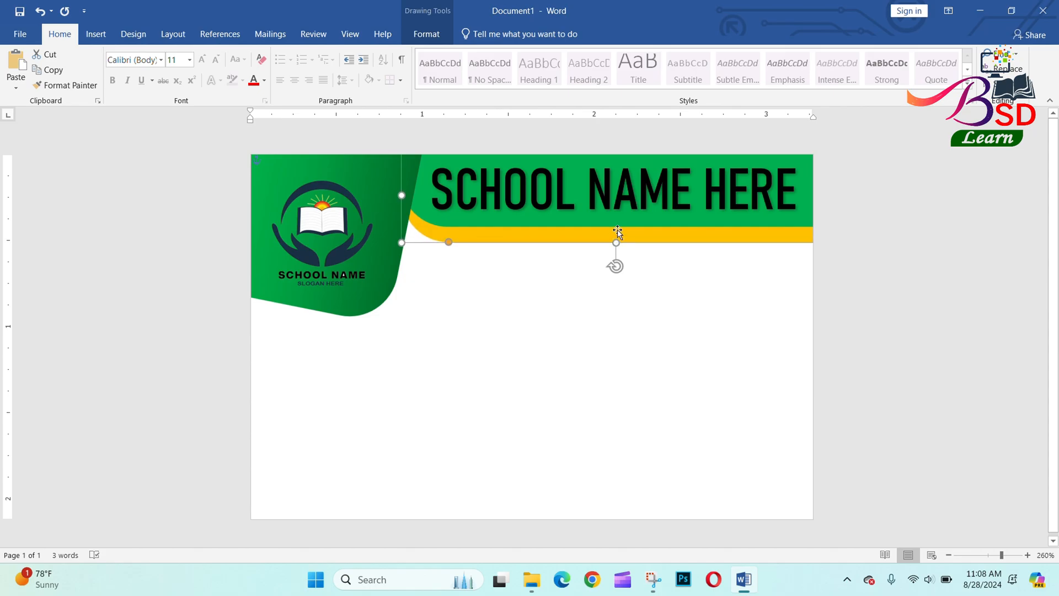
left_click(630, 221)
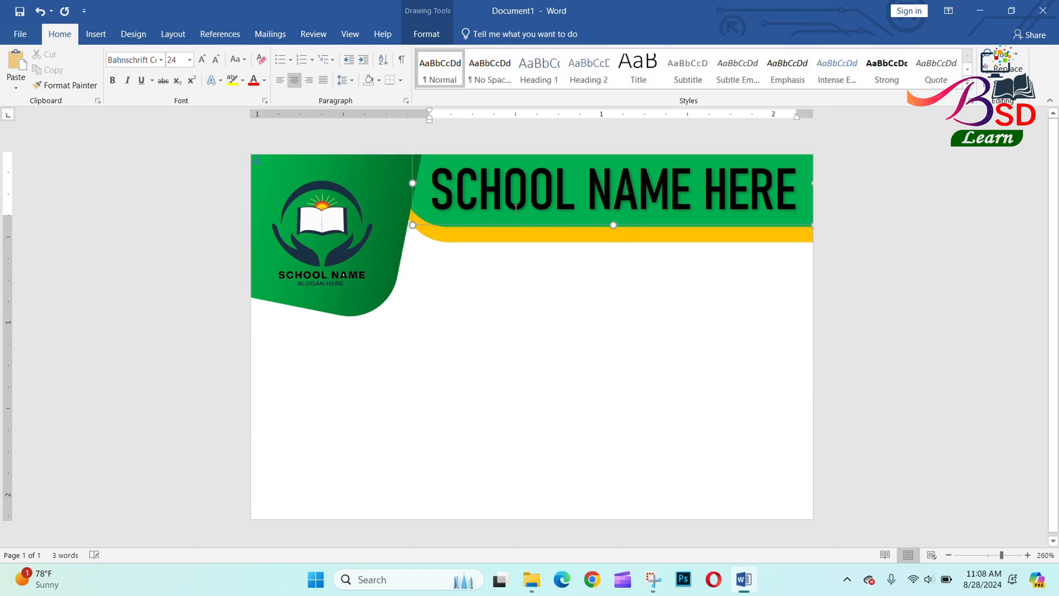
left_click(597, 225)
left_click_drag(614, 225, 613, 219)
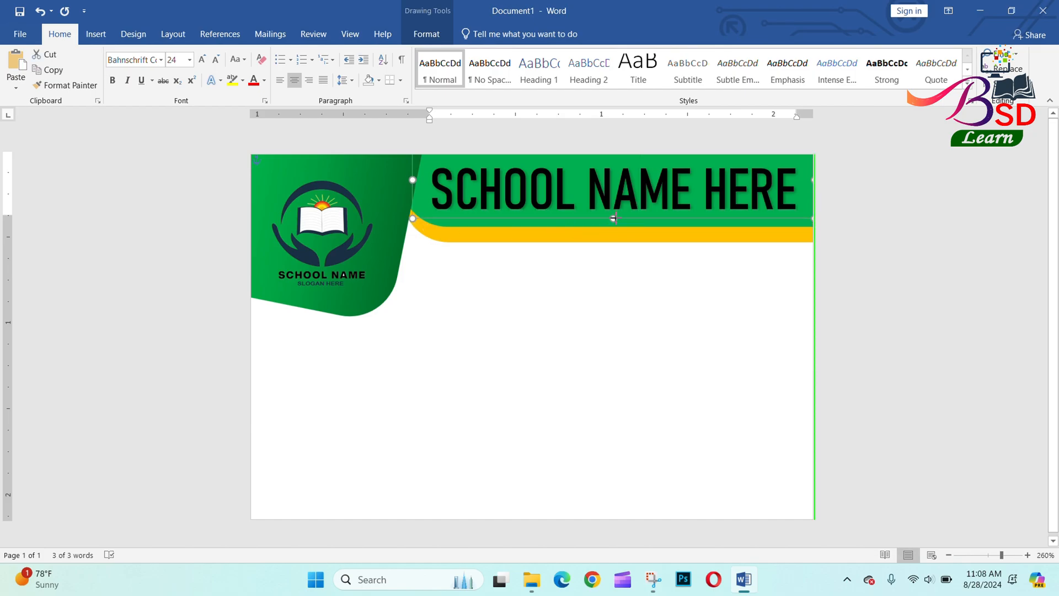
Set the title to 22 pt and fine-tune its horizontal position in the banner.
left_click(183, 64)
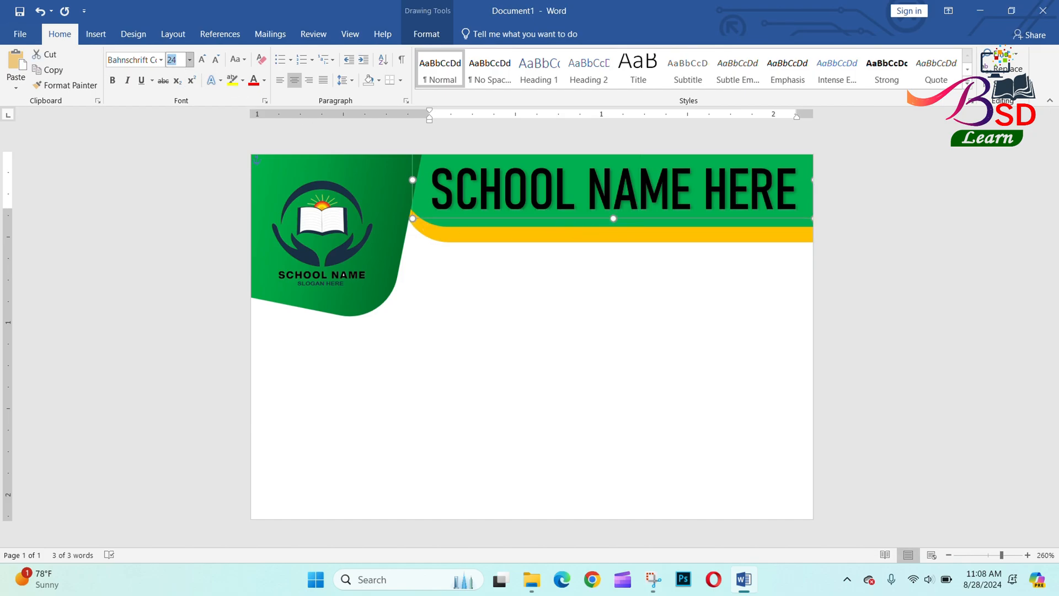
type("22")
key("Return")
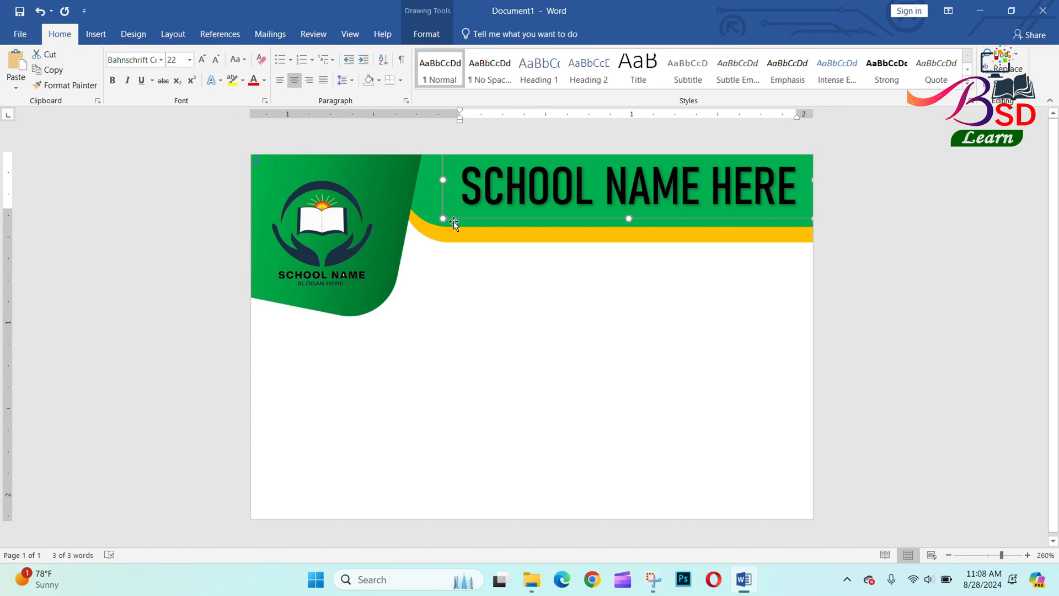
key("Left")
key("Left")
key("Left")
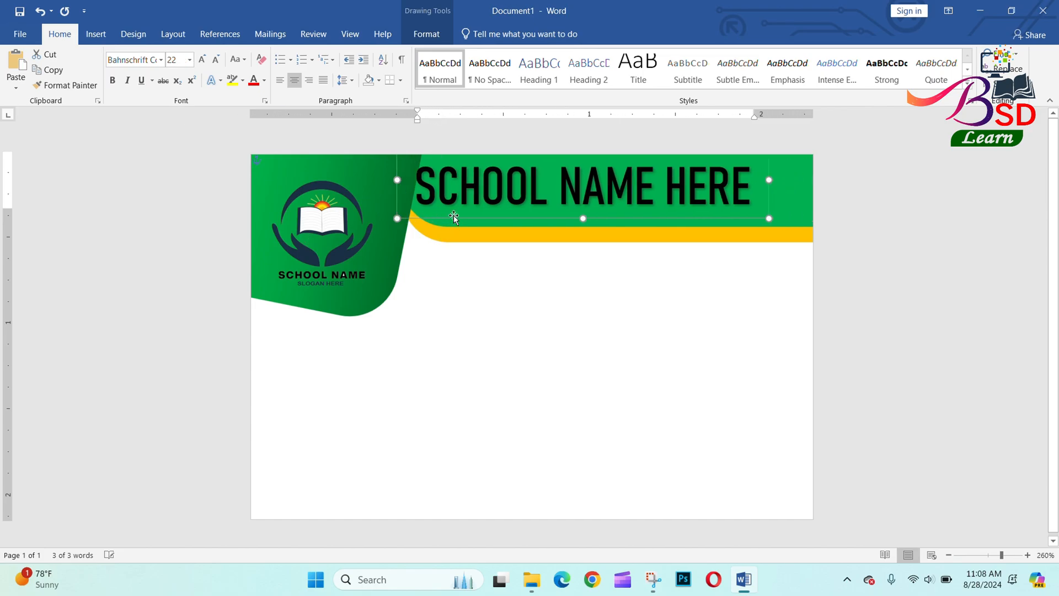
key("Right")
key("Right")
key("Right")
key("Right")
key("Right")
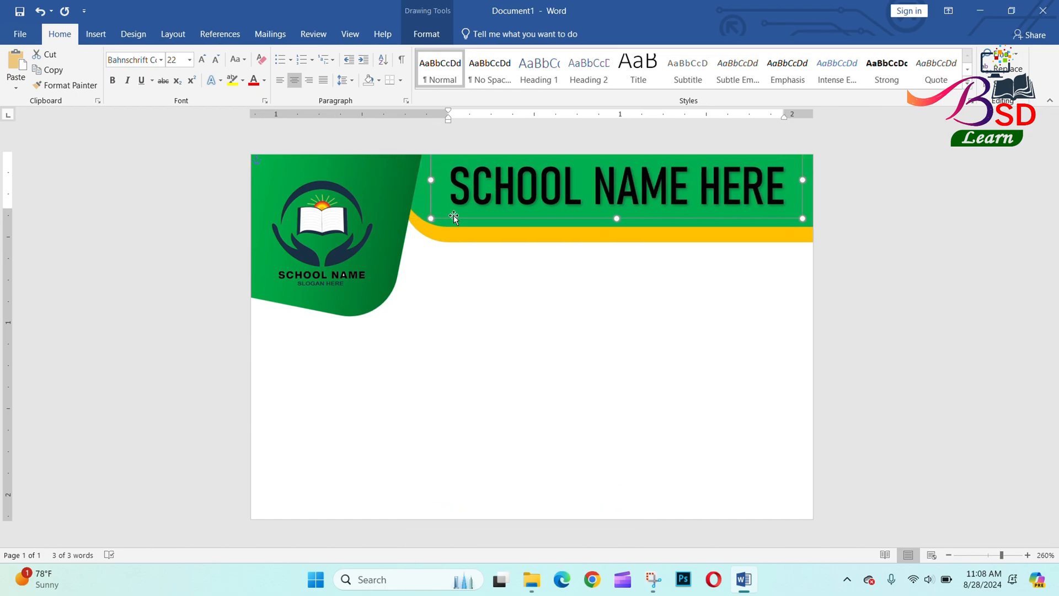
left_click(275, 138)
left_click(88, 32)
Draw a Rounded Rectangle below the logo and round its corners a little more.
left_click(198, 75)
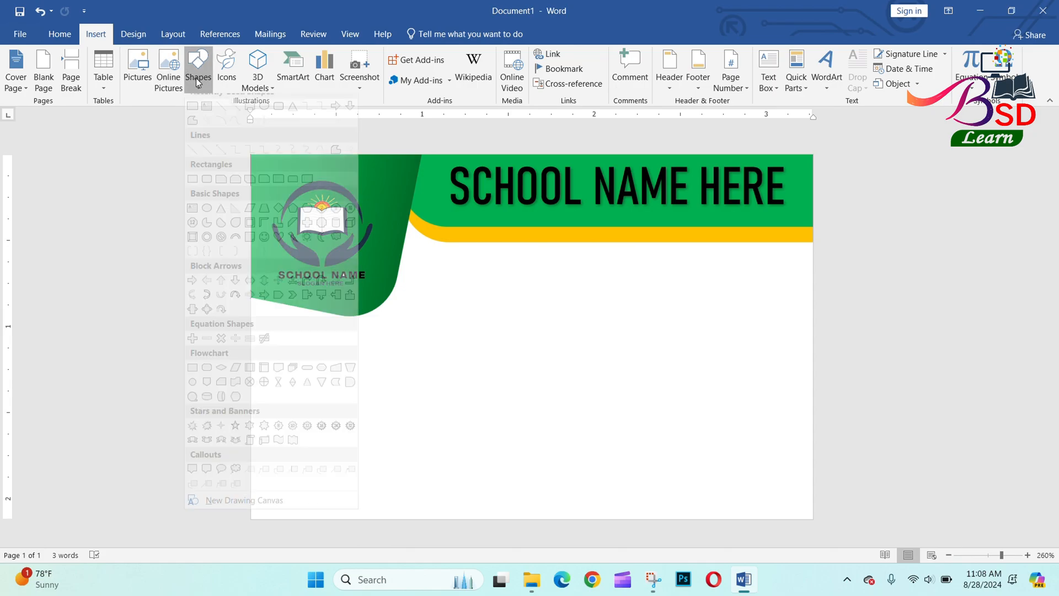
left_click(207, 191)
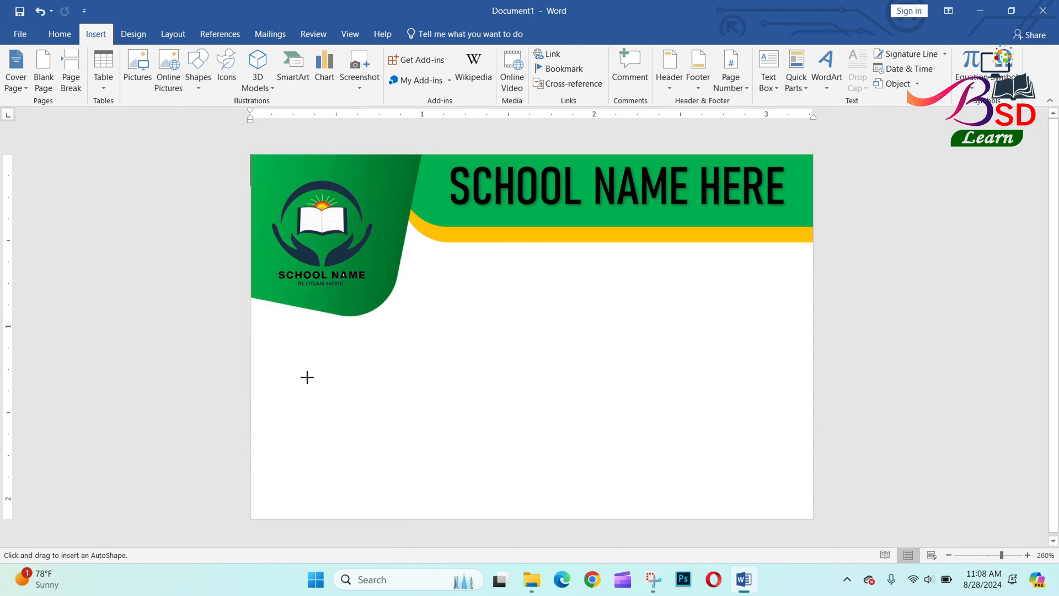
left_click_drag(278, 363, 363, 411)
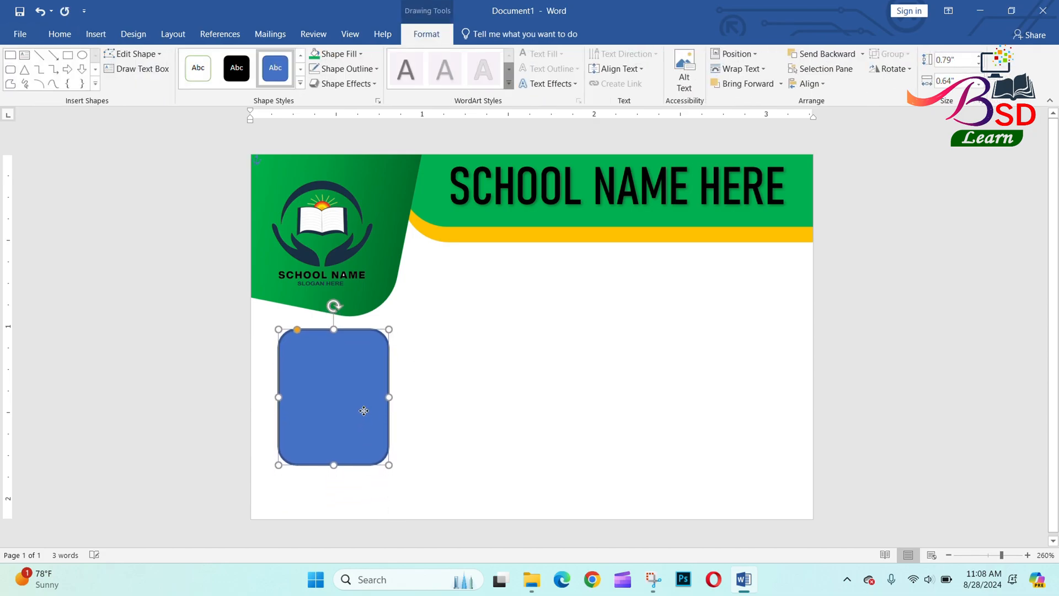
left_click_drag(298, 331, 300, 330)
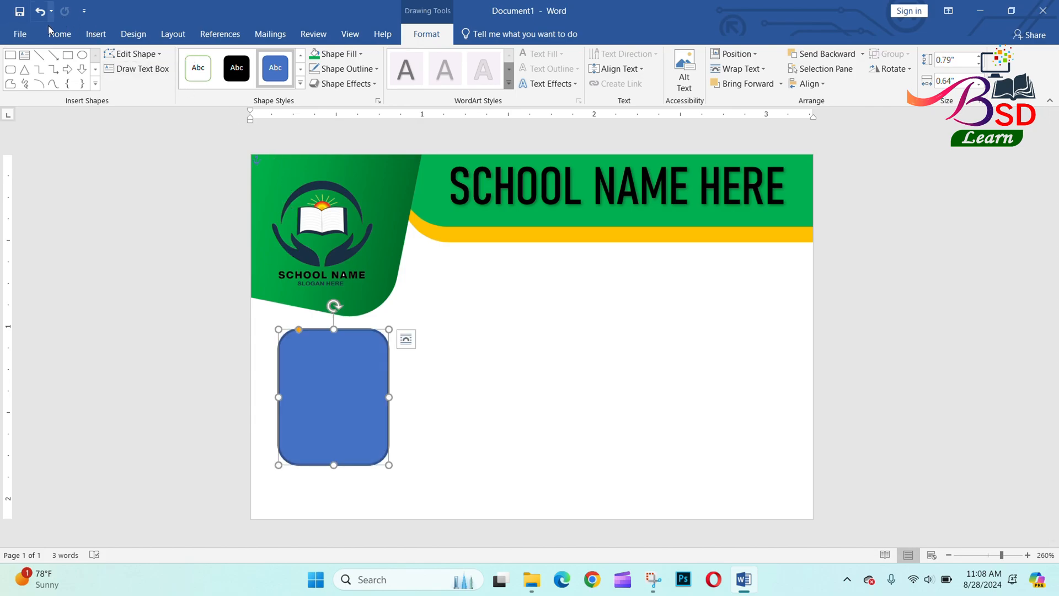
Set the photo frame's outline weight to ¾ pt and its colour to black.
left_click(346, 70)
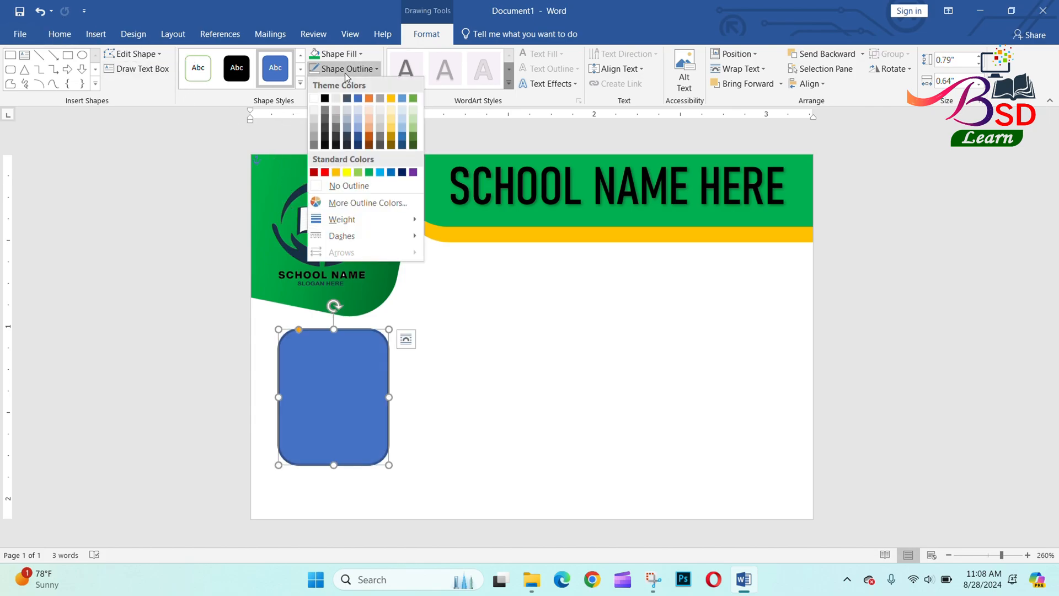
mouse_move(392, 218)
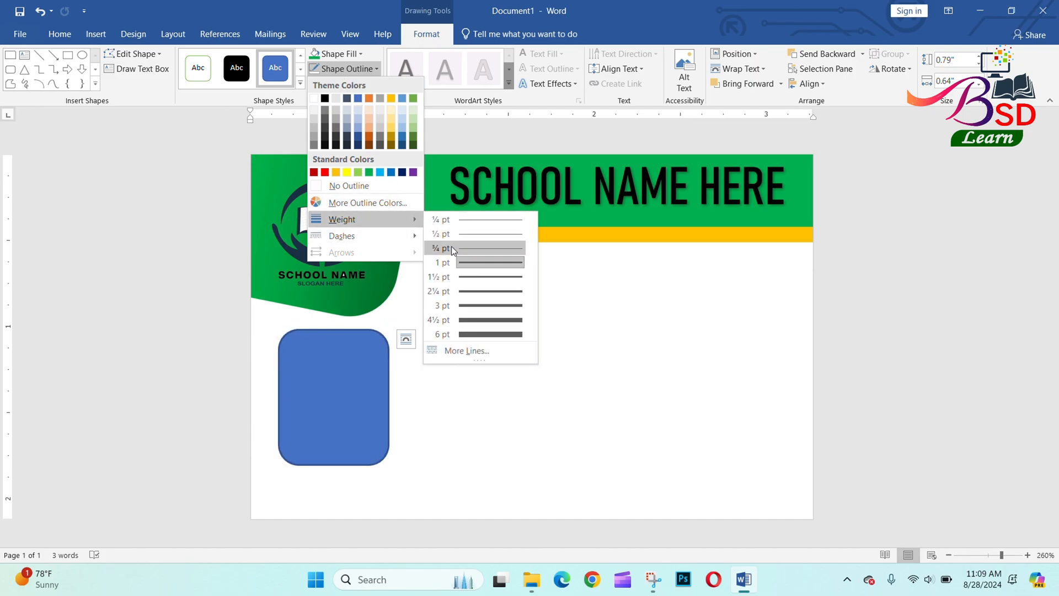
left_click(469, 249)
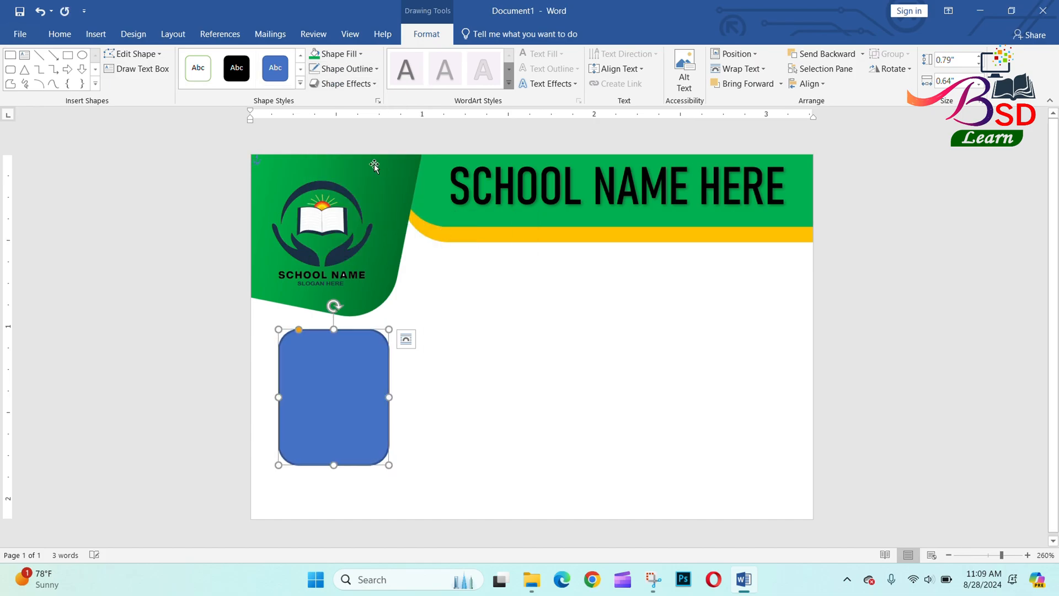
left_click(346, 70)
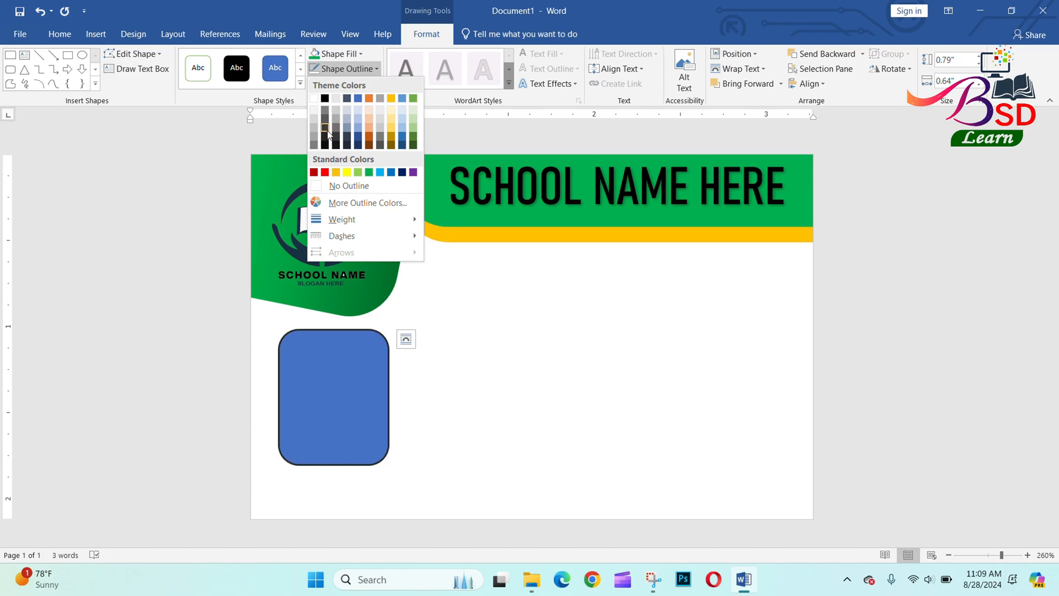
left_click(325, 99)
left_click(338, 54)
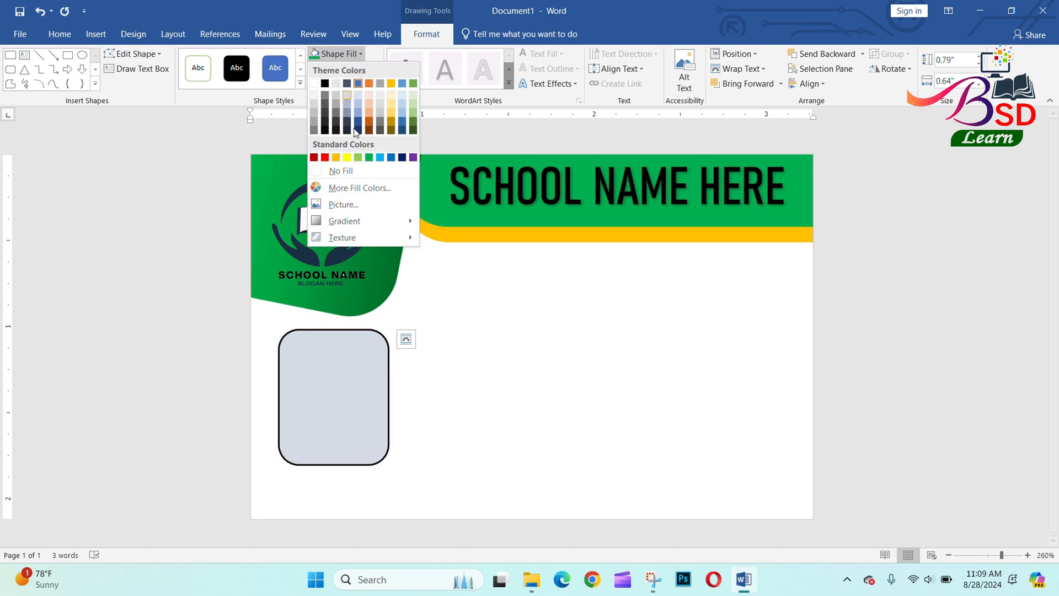
Fill the rounded frame with the 'id card copy' portrait picture.
left_click(364, 204)
left_click(377, 264)
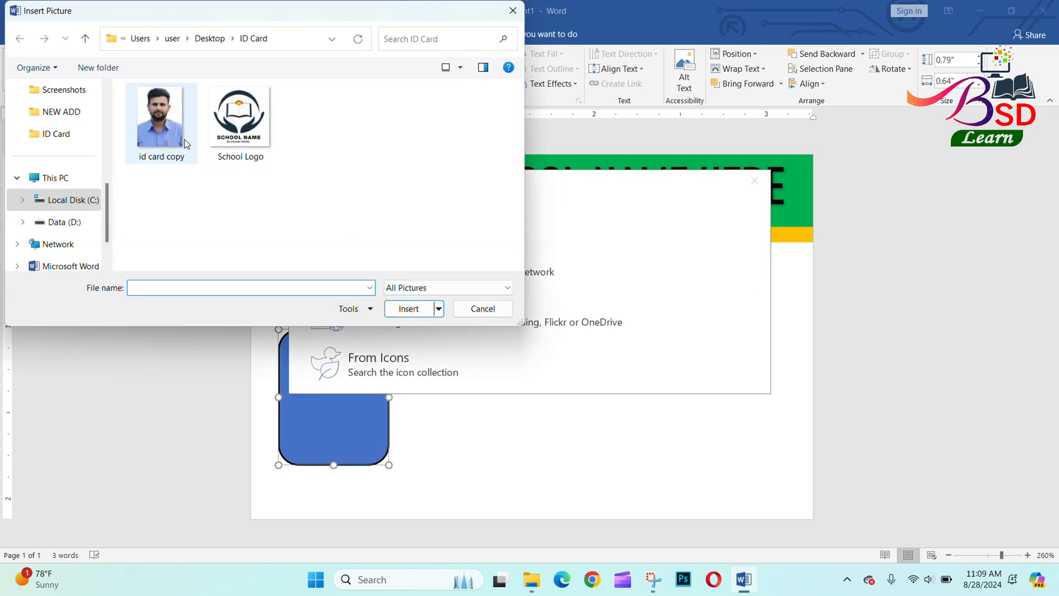
left_click(160, 122)
left_click(408, 309)
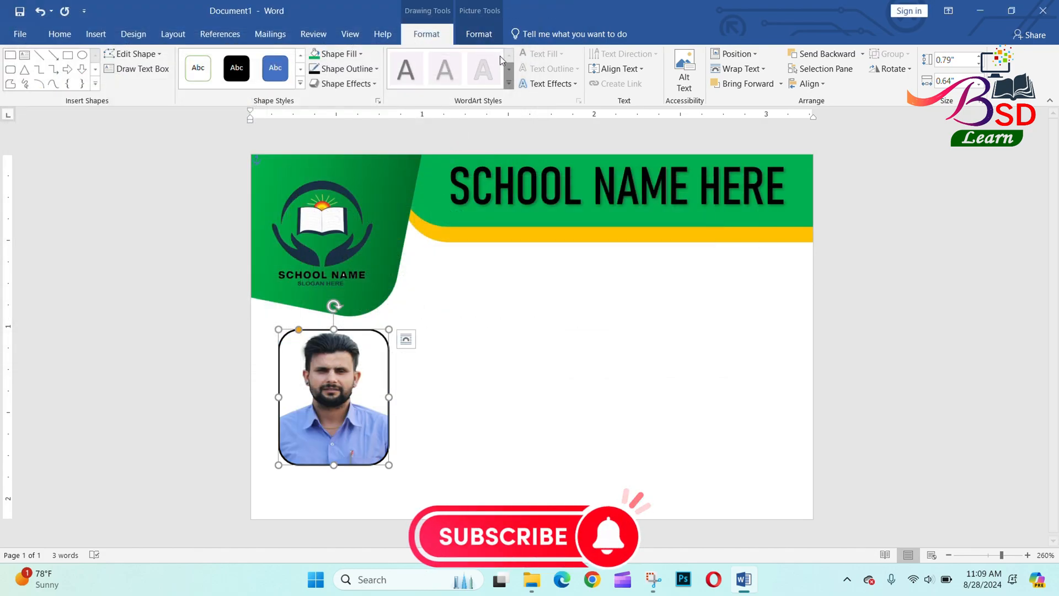
Open Crop briefly on the portrait, then nudge the photo slightly left.
left_click(479, 34)
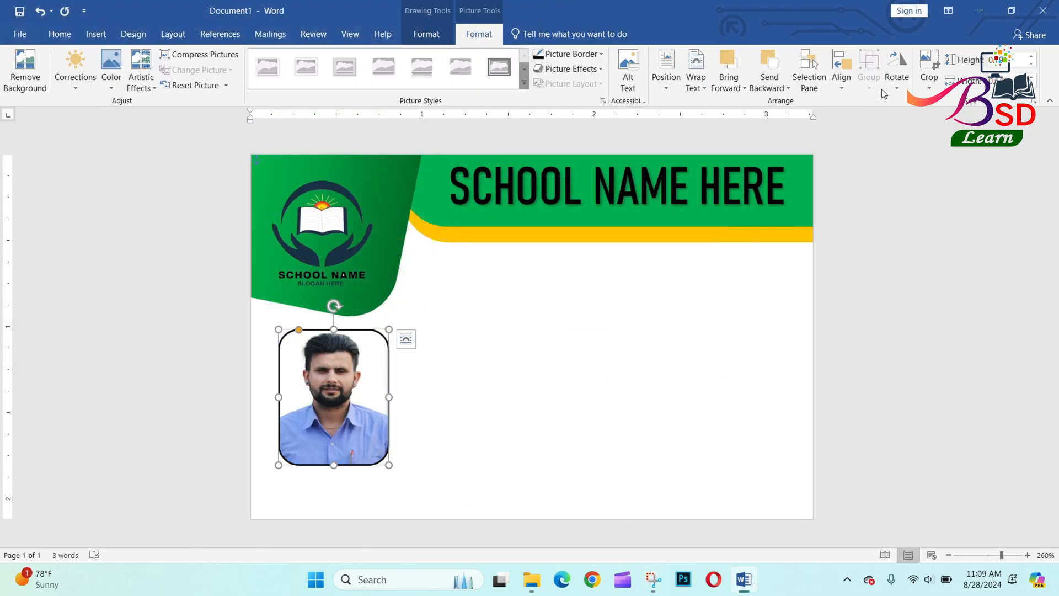
left_click(928, 91)
left_click(944, 105)
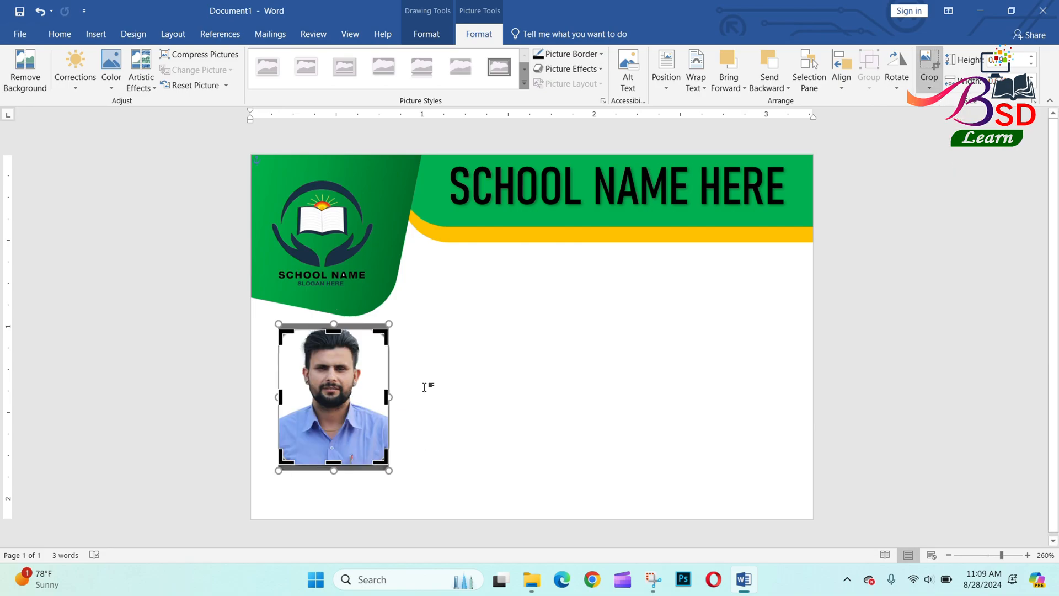
left_click(442, 382)
left_click_drag(313, 382, 306, 383)
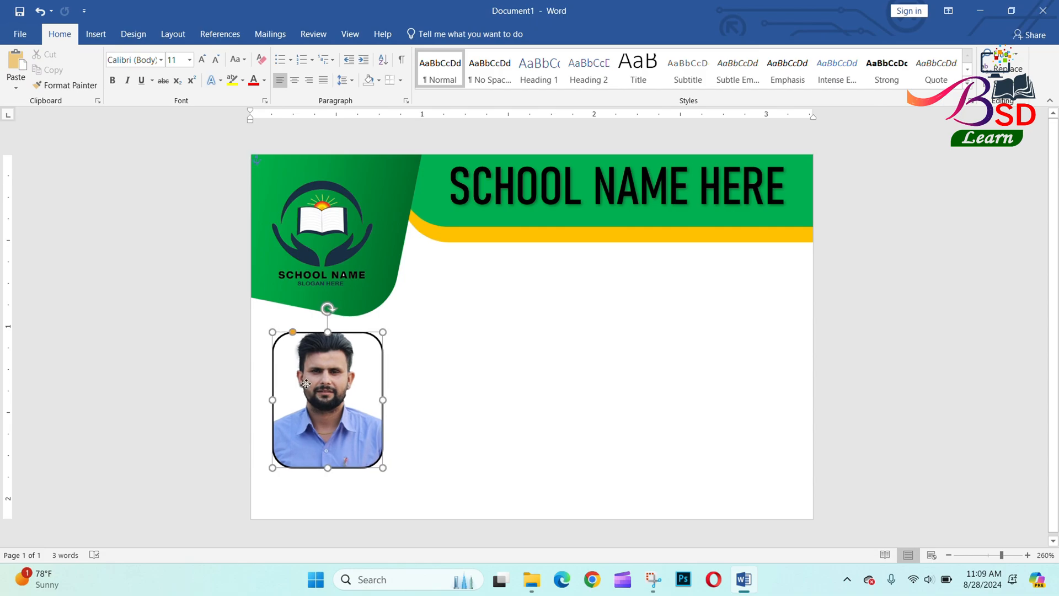
left_click(95, 34)
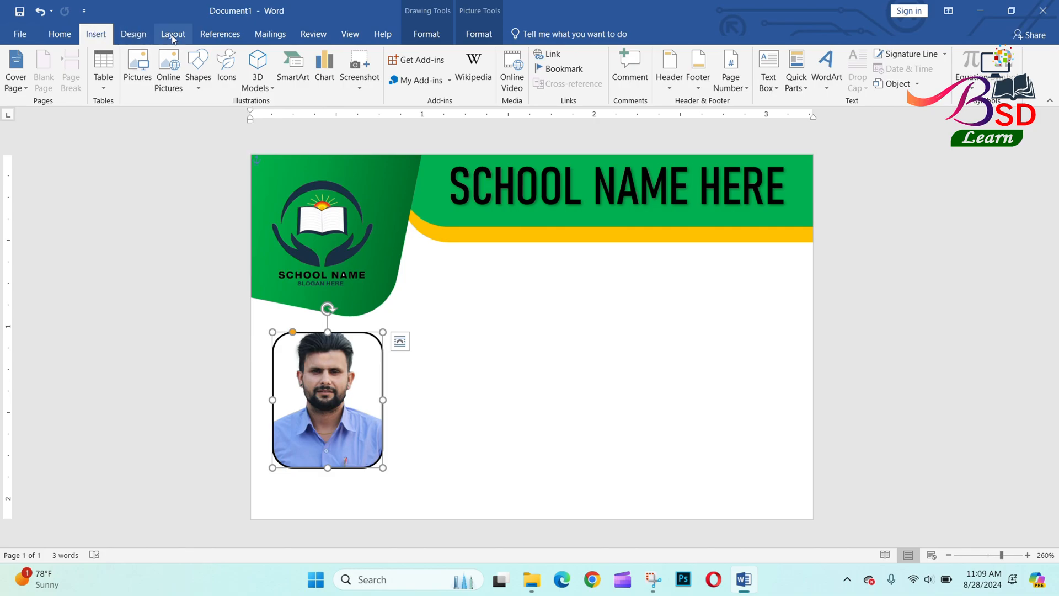
Draw a text box to the right of the photo and shift it slightly.
left_click(191, 83)
left_click(192, 219)
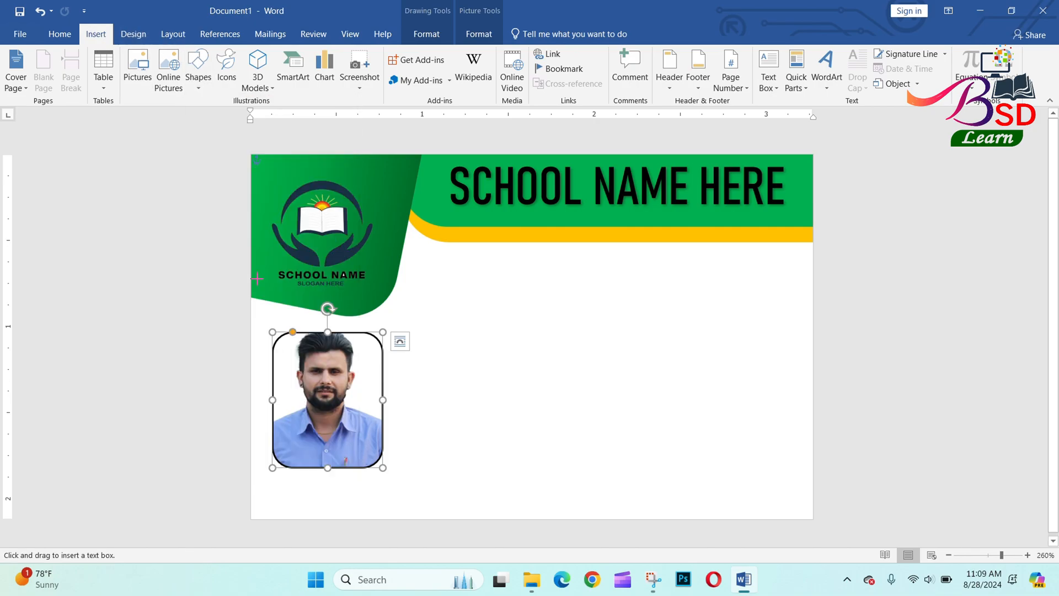
left_click_drag(436, 300, 801, 443)
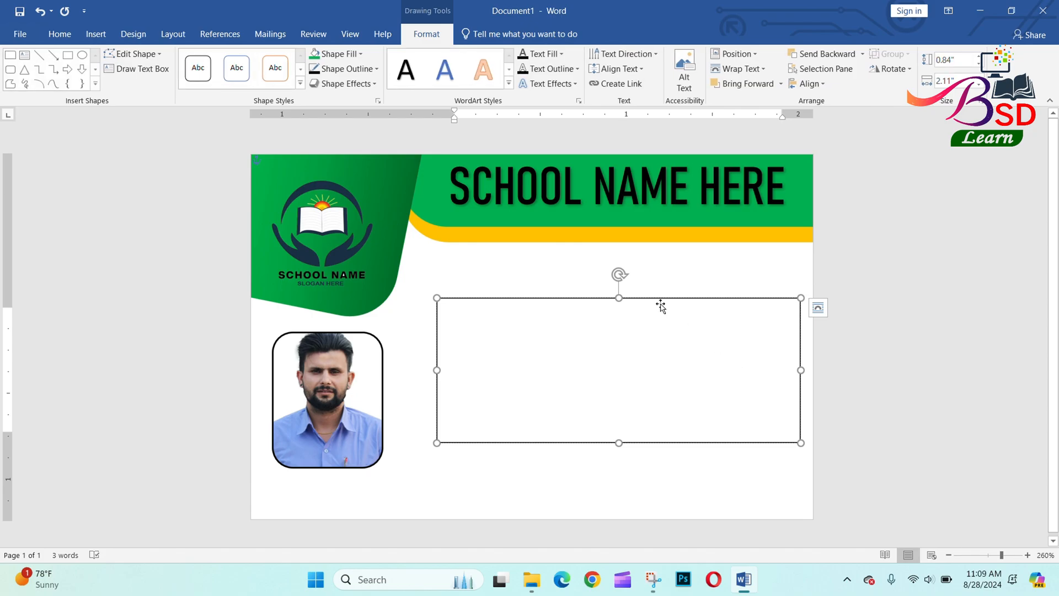
left_click_drag(660, 302, 644, 317)
Type a 'Name:' line with the student's name and an 'Address :' line with their address.
key("BackSpace")
key("BackSpace")
key("BackSpace")
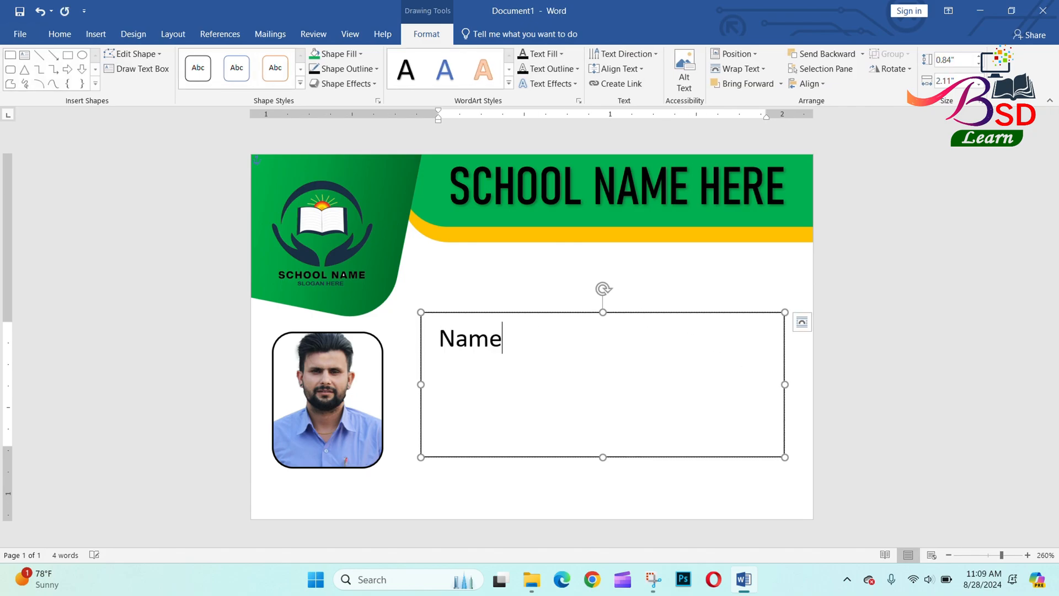
key("Return")
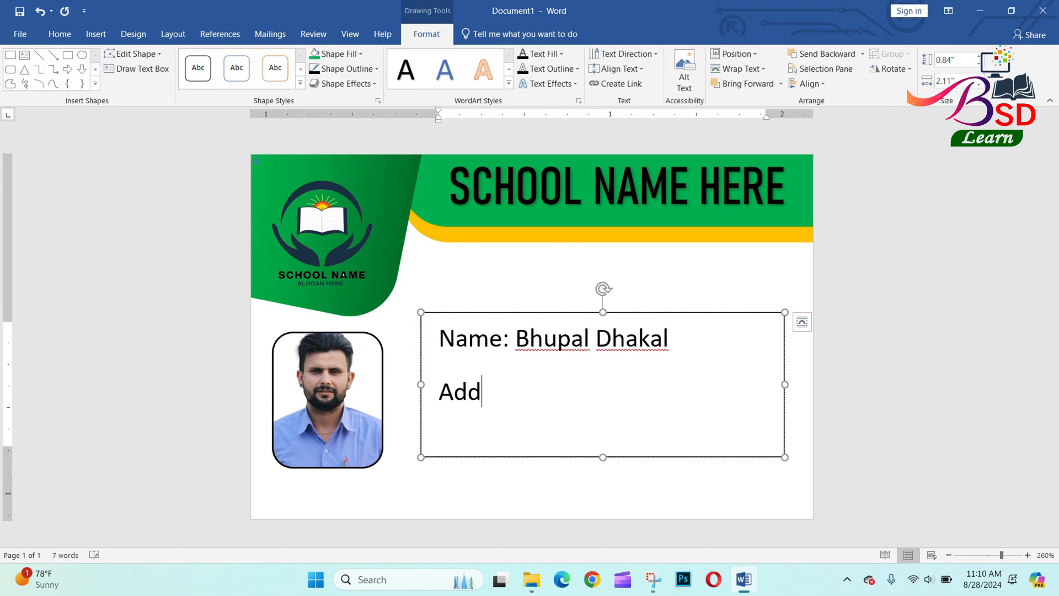
key("BackSpace")
key("BackSpace")
key("BackSpace")
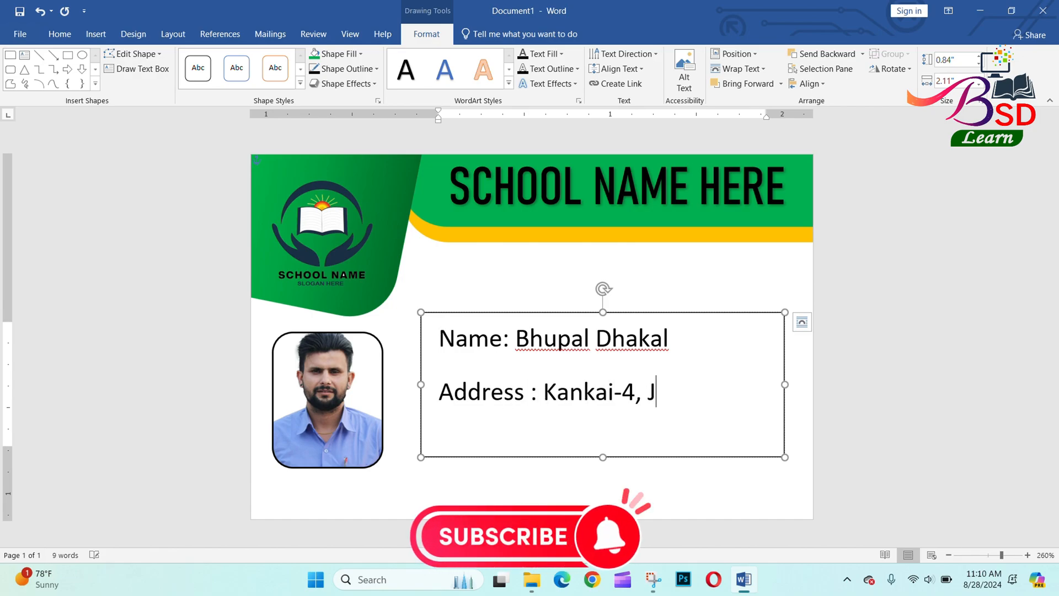
key("BackSpace")
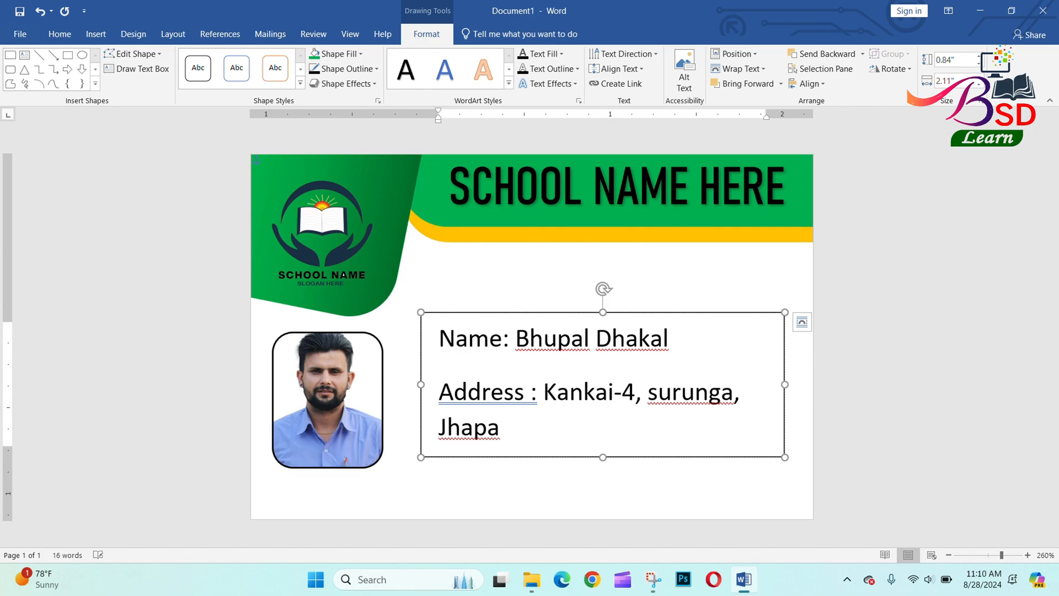
Remove the space after paragraphs for the whole text box.
left_click(517, 313)
left_click(59, 34)
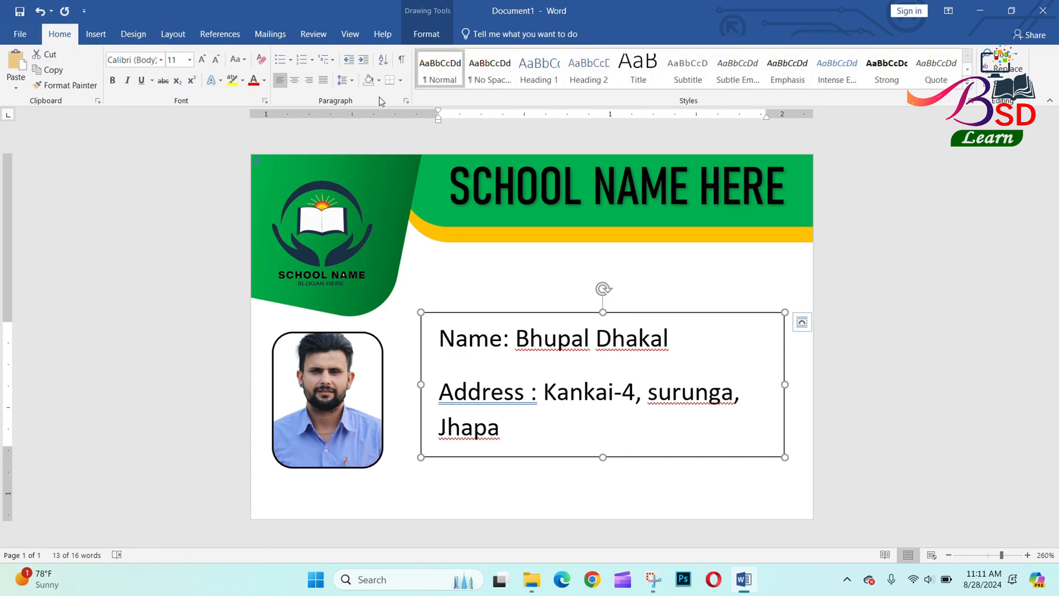
left_click(351, 80)
left_click(377, 224)
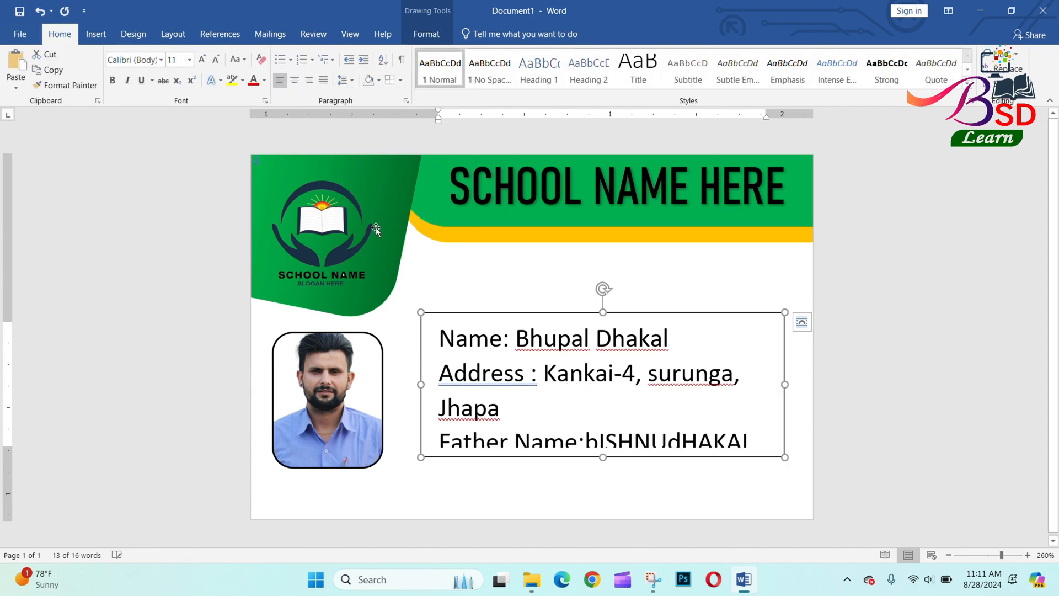